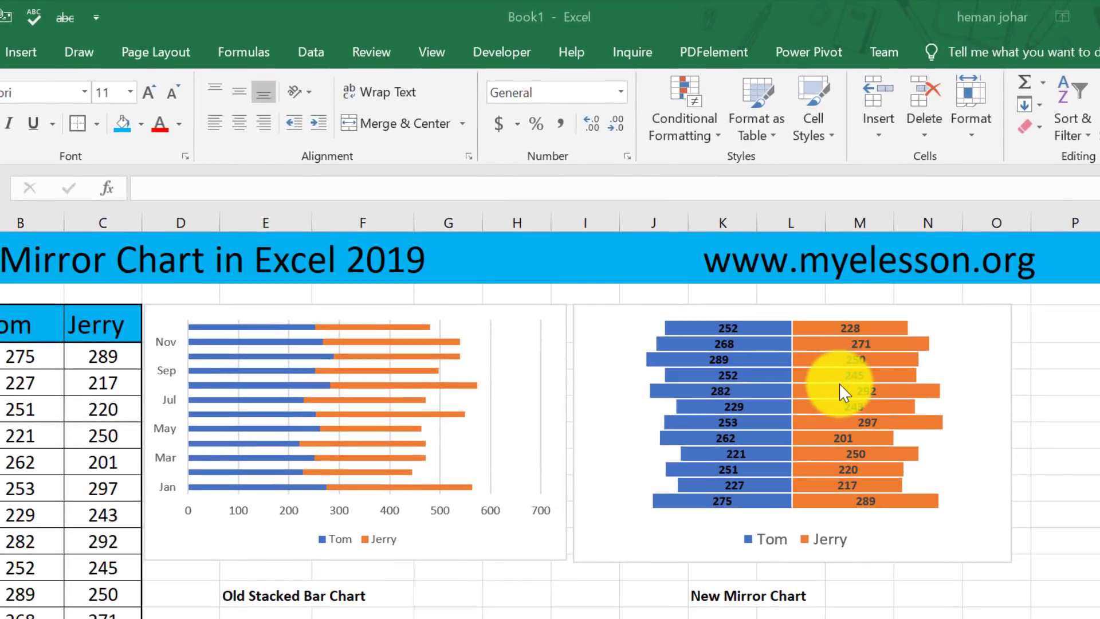
Delete both the old stacked bar chart and the example mirror chart.
mouse_move(358, 390)
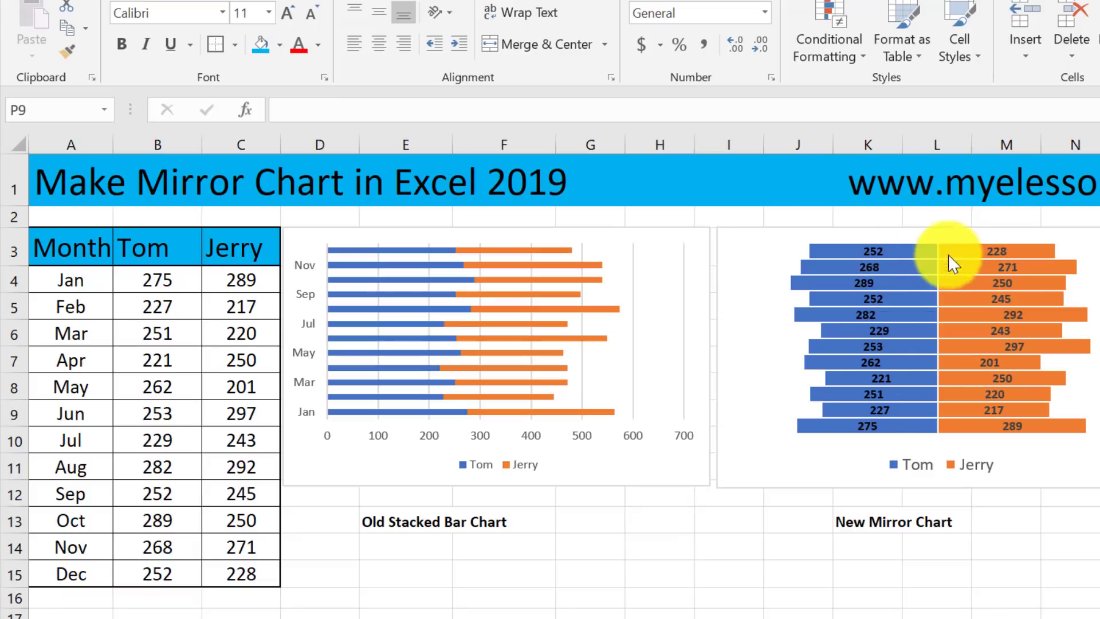
mouse_move(899, 282)
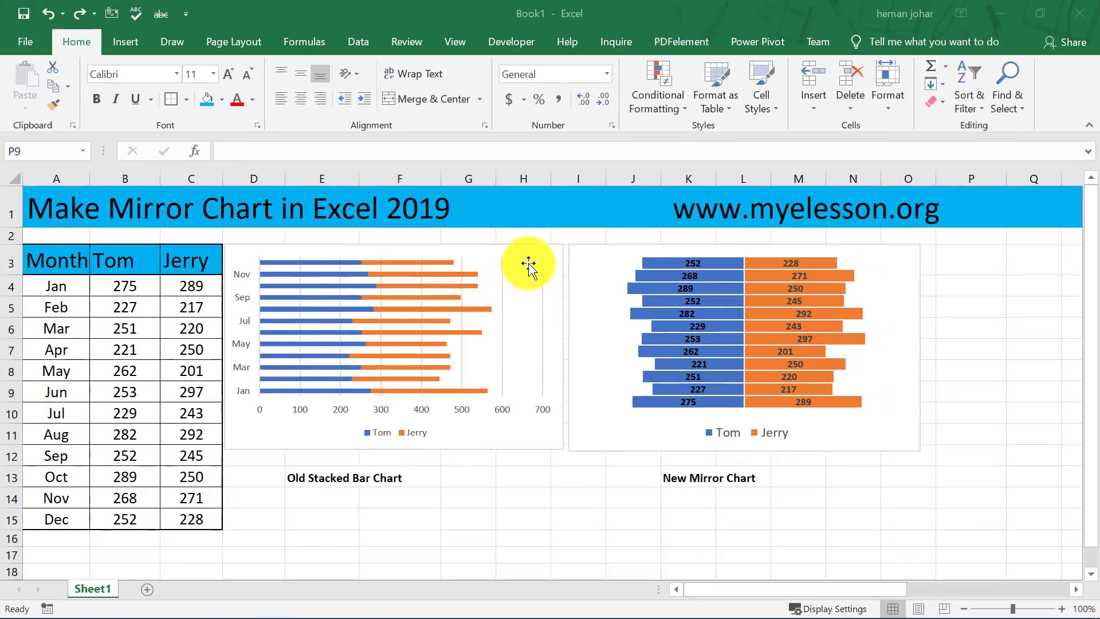
left_click(641, 246)
key("Delete")
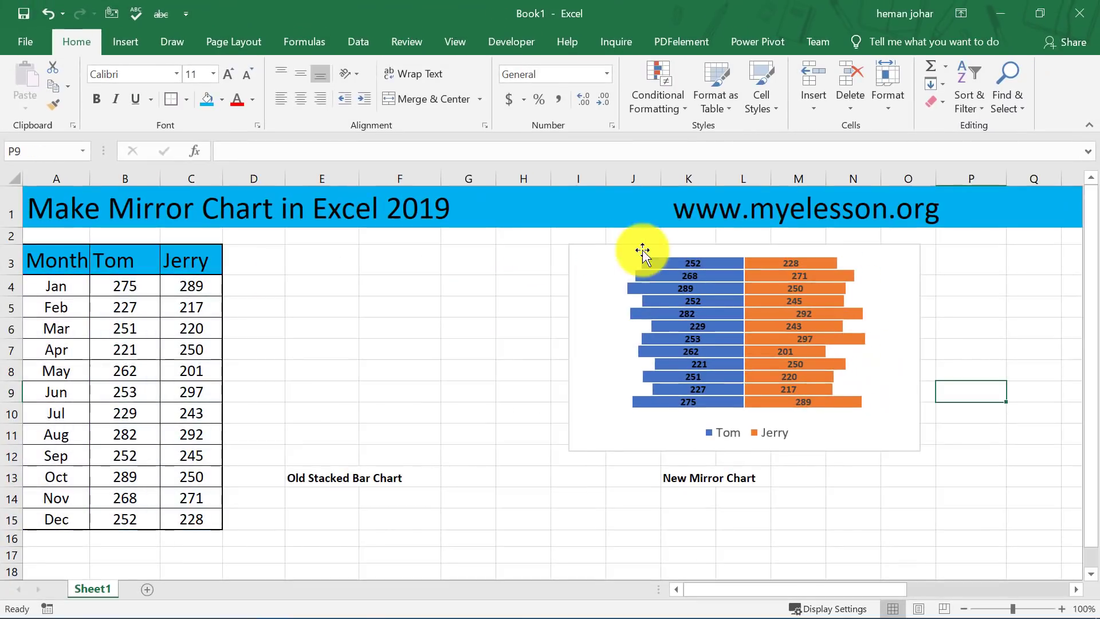
left_click(573, 263)
key("Delete")
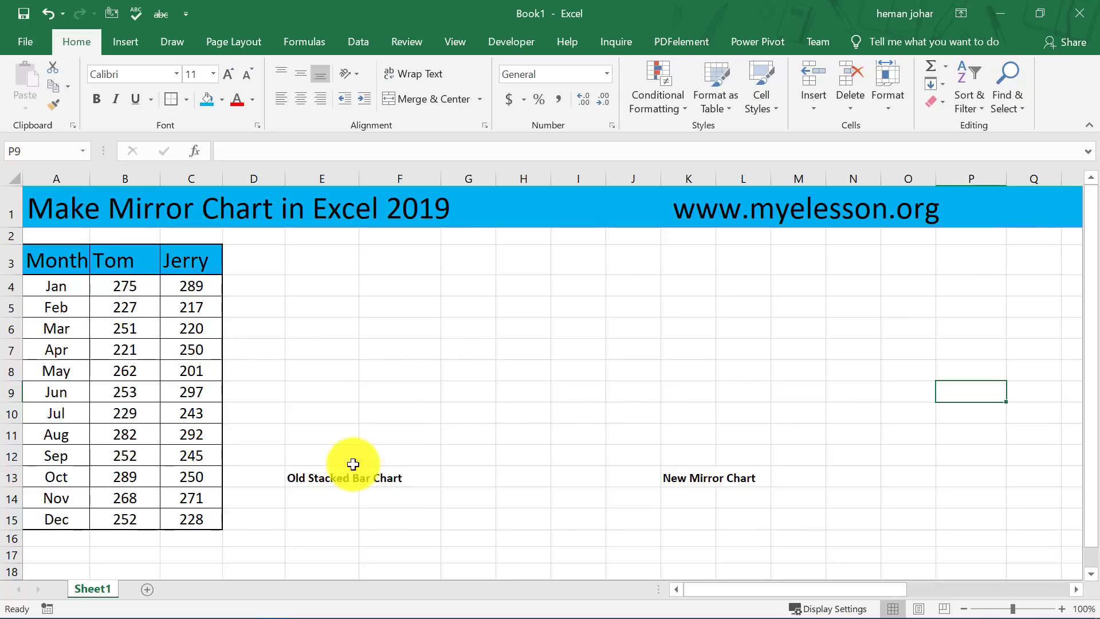
Clear the two chart captions in E13:L14.
left_click_drag(335, 481, 749, 476)
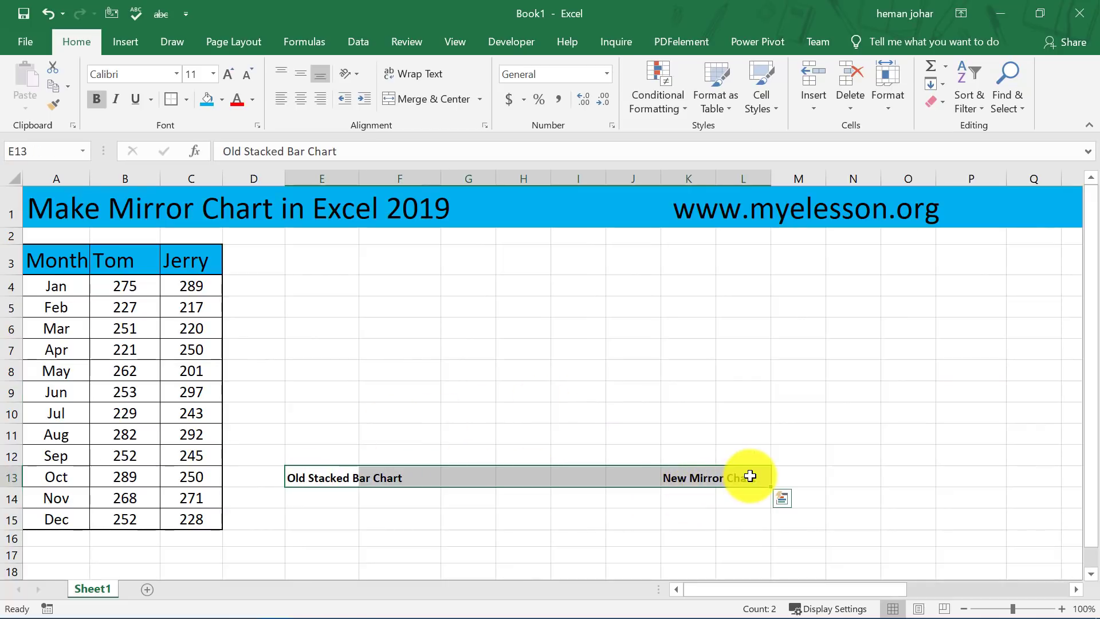
key("Delete")
left_click(478, 325)
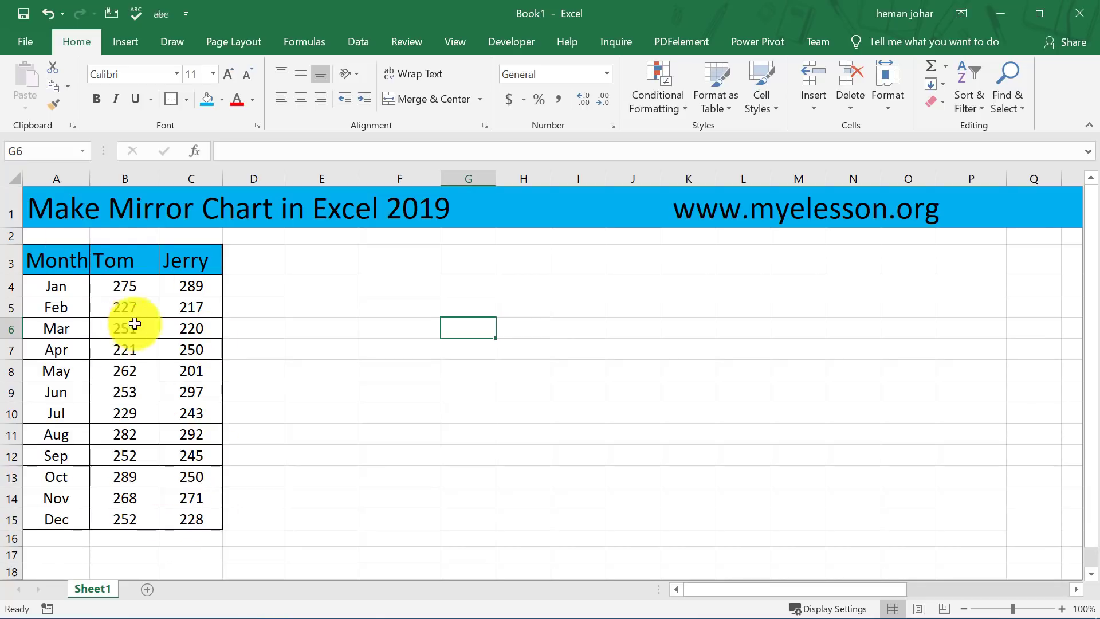
Copy the prepared negative-Tom table at AC3:AE15, Month header through Dec.
left_click(274, 269)
key("Right")
key("Right")
key("Right")
key("Right")
key("Right")
key("Right")
key("Right")
key("Right")
key("Right")
key("Right")
key("Right")
key("Right")
key("Right")
key("Right")
key("Right")
key("Right")
key("Right")
key("Right")
key("Right")
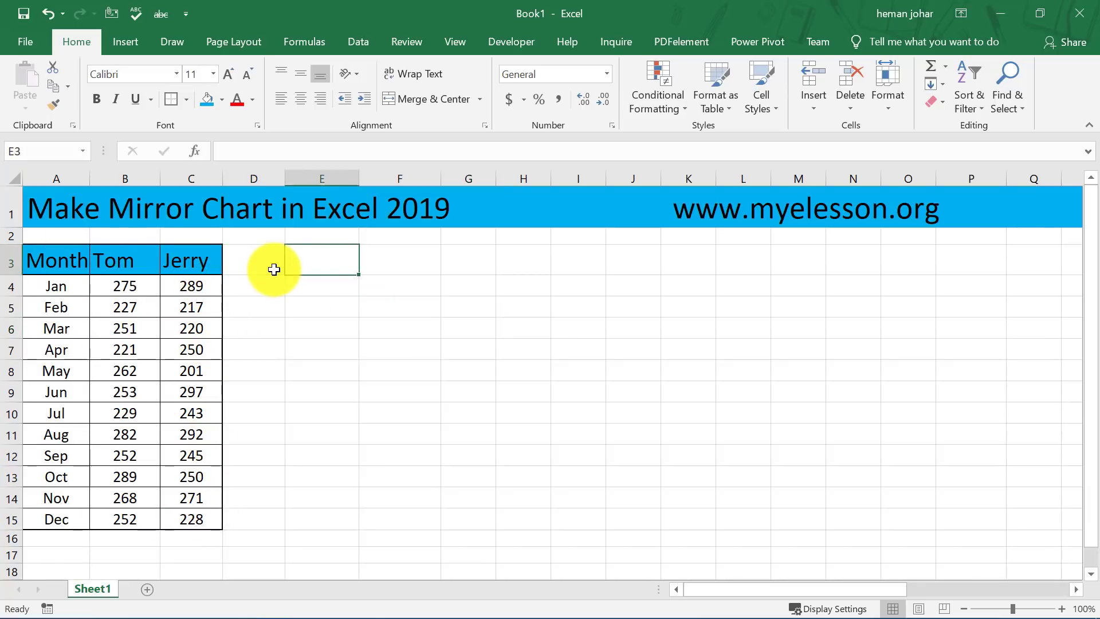
key("Right")
key("Right")
key("Right")
key("Right")
key("Right")
key("Right")
key("Right")
key("Right")
key("Right")
key("Right")
key("Right")
key("Right")
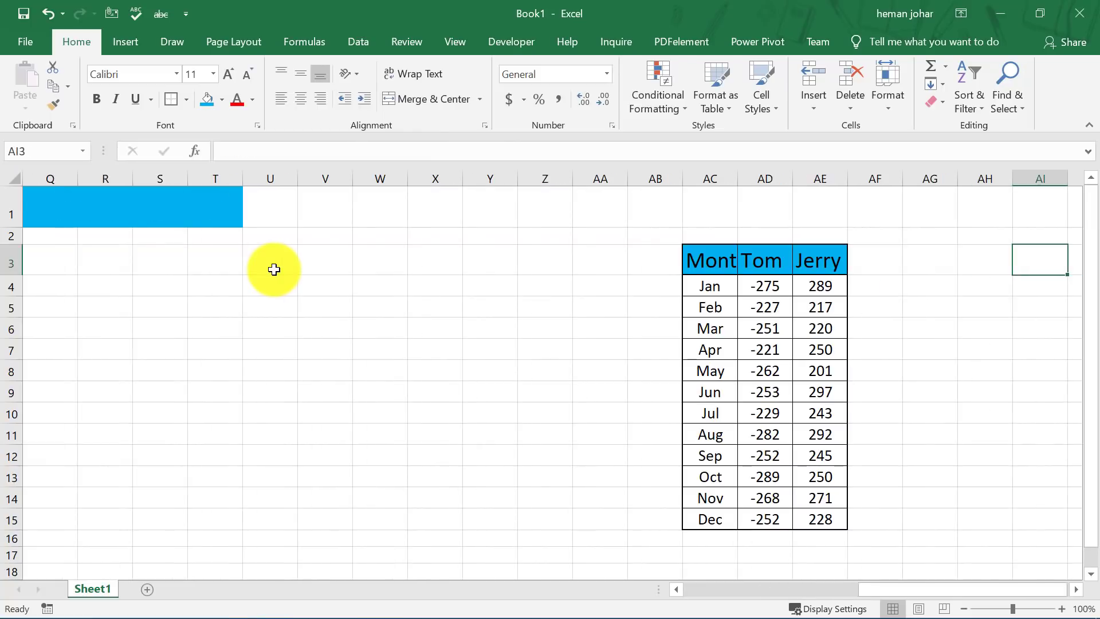
key("Left")
key("Left")
key("Left")
key("Left")
key("Left")
key("Down")
key("Down")
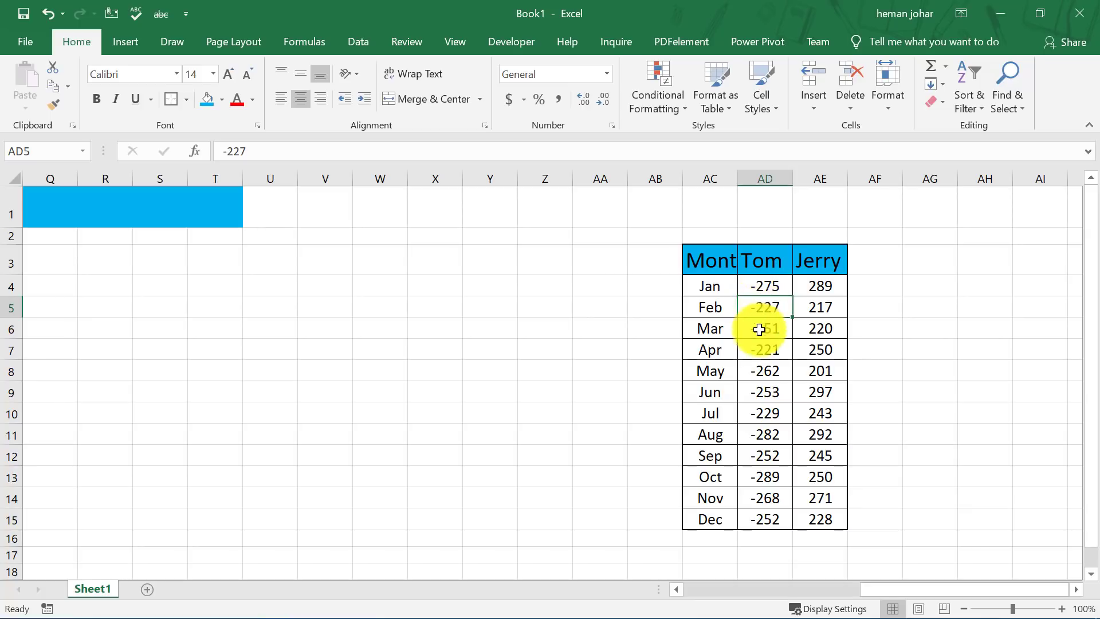
left_click(705, 256)
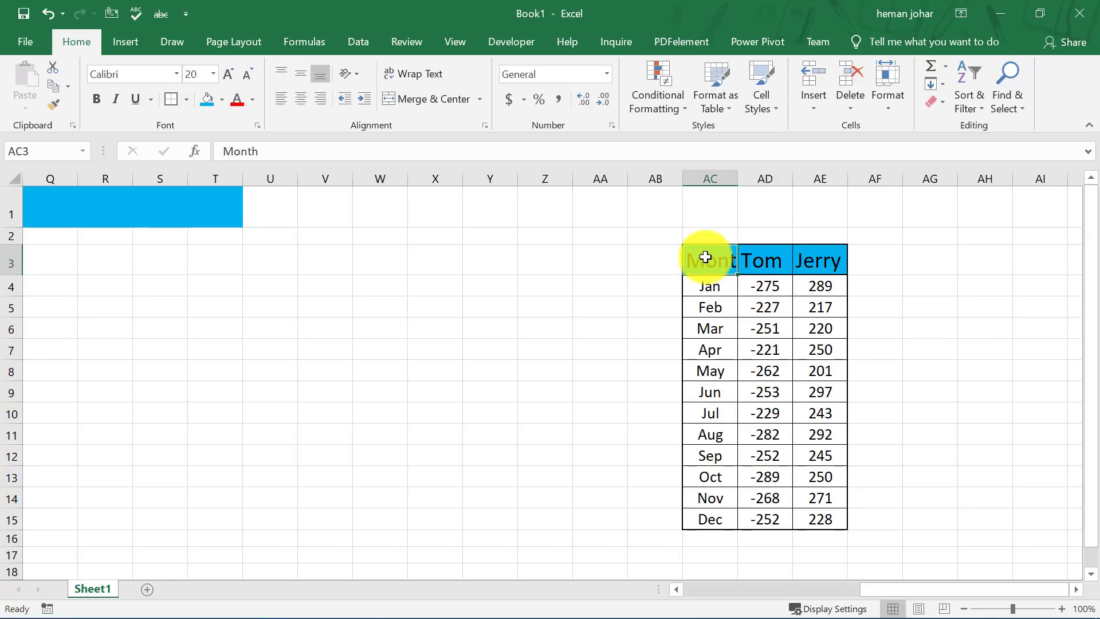
key("ctrl+shift+Right")
key("ctrl+shift+Down")
key("ctrl+c")
Paste the copied table starting at cell E3, beside the original data.
key("Left")
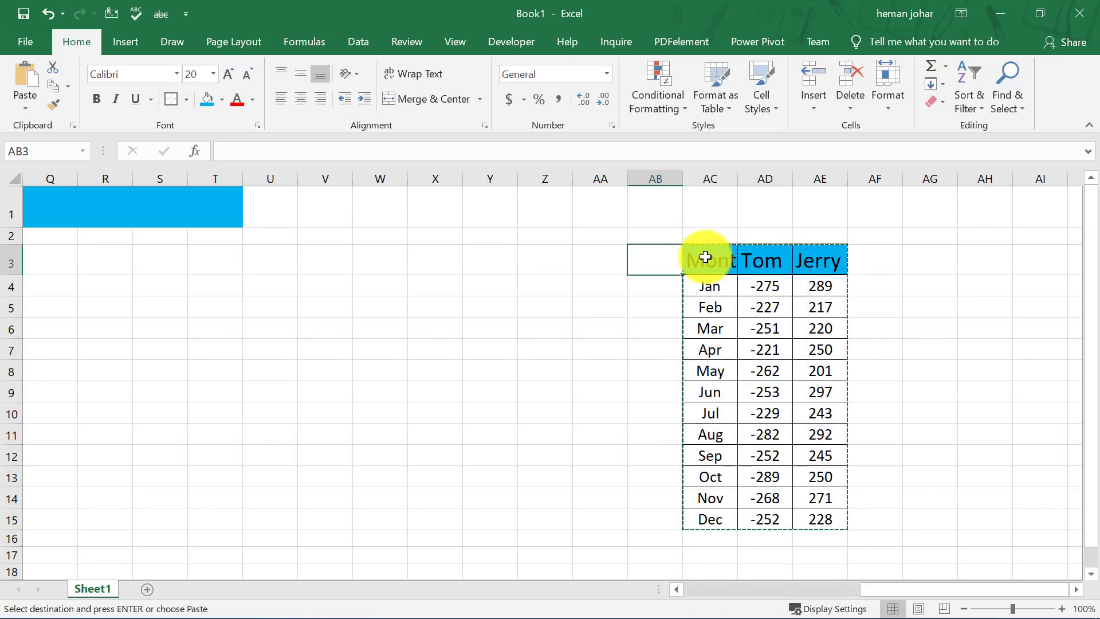
key("ctrl+Left")
key("Right")
key("Right")
key("Return")
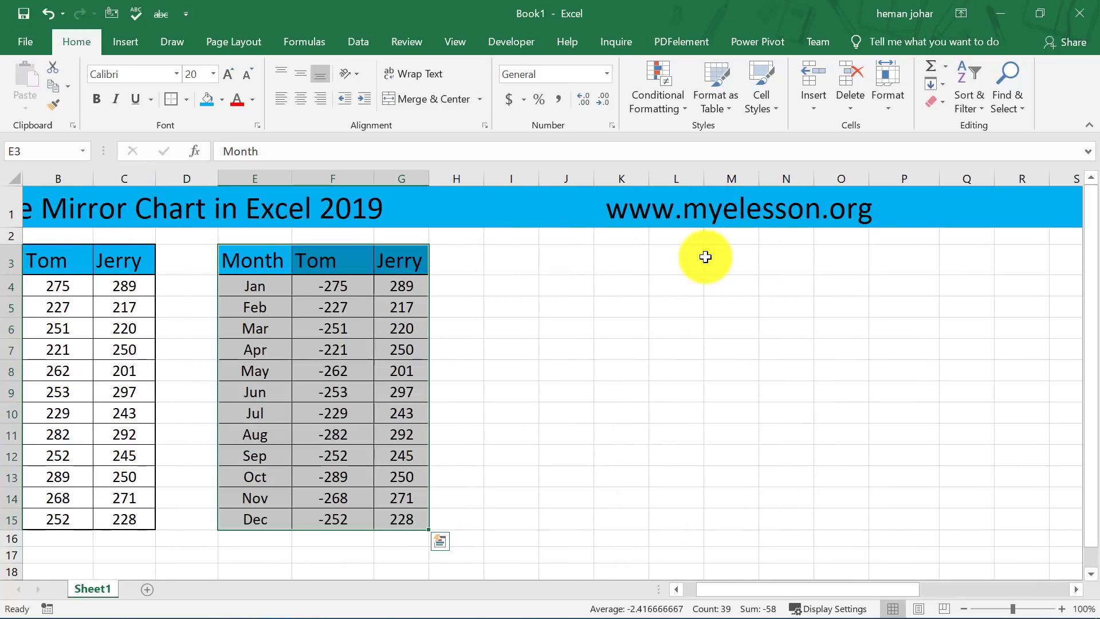
key("ctrl+Left")
key("ctrl+Left")
key("Down")
key("Down")
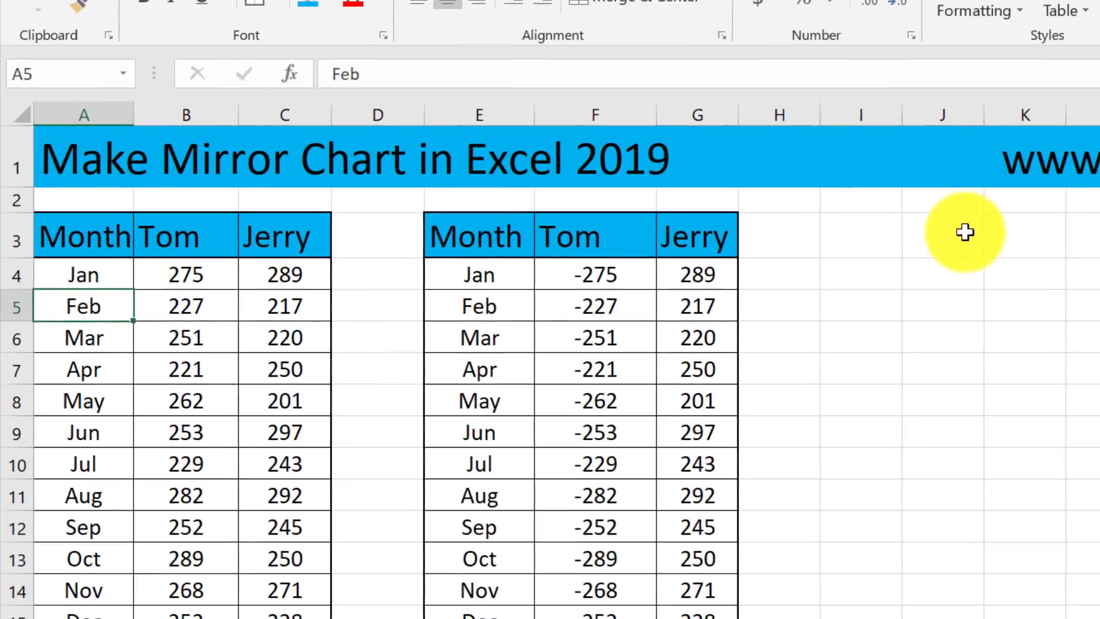
left_click(584, 275)
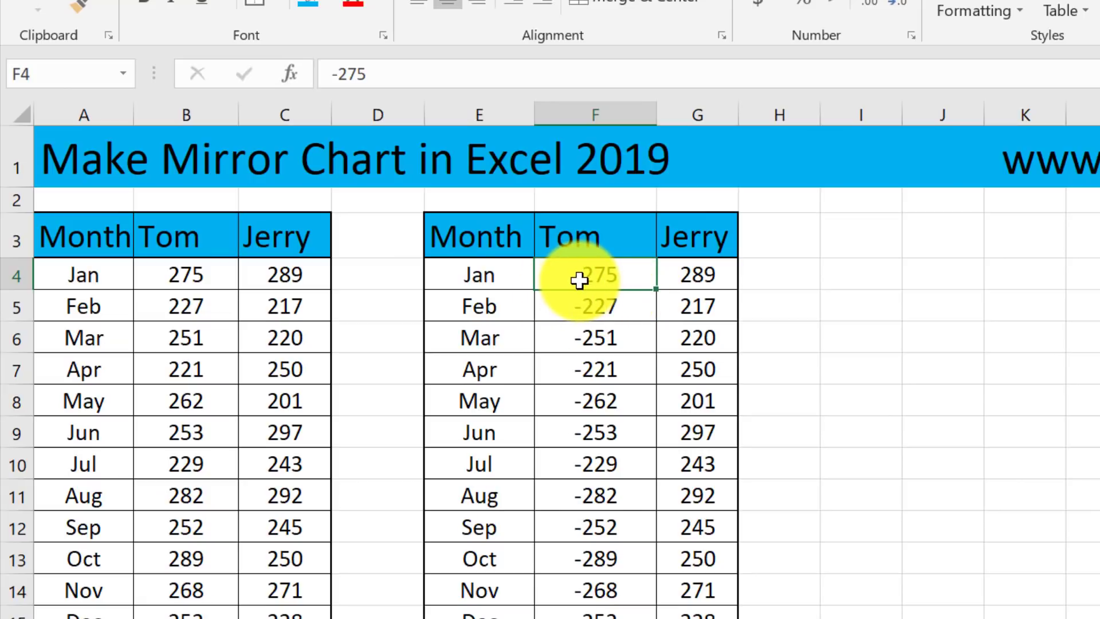
left_click(164, 277)
double_click(170, 276)
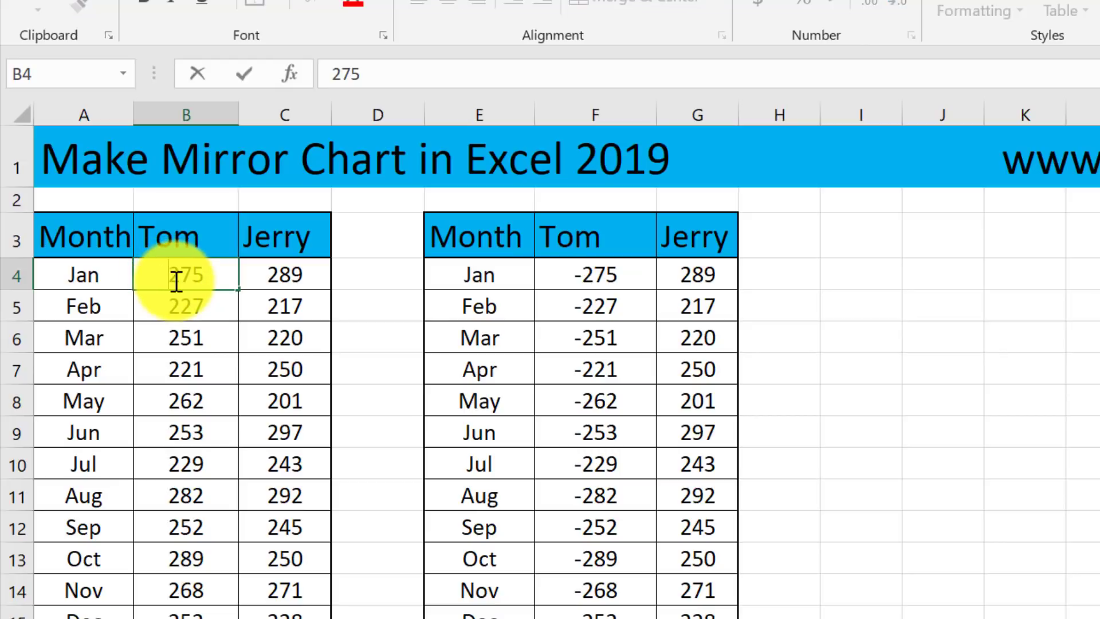
type("-")
key("Return")
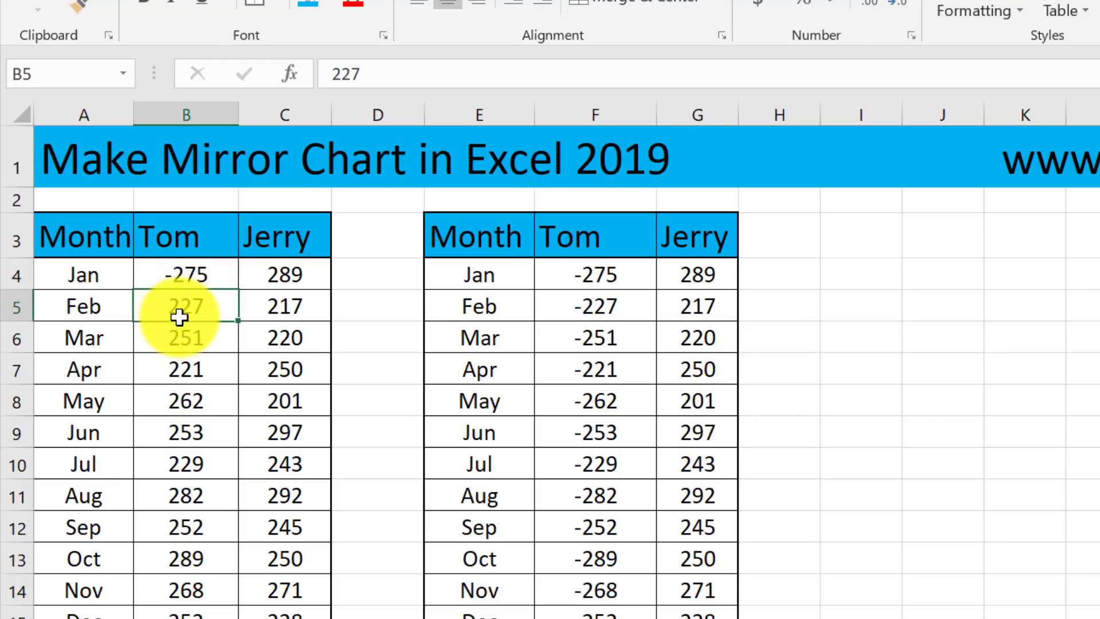
double_click(175, 309)
type("-")
key("Return")
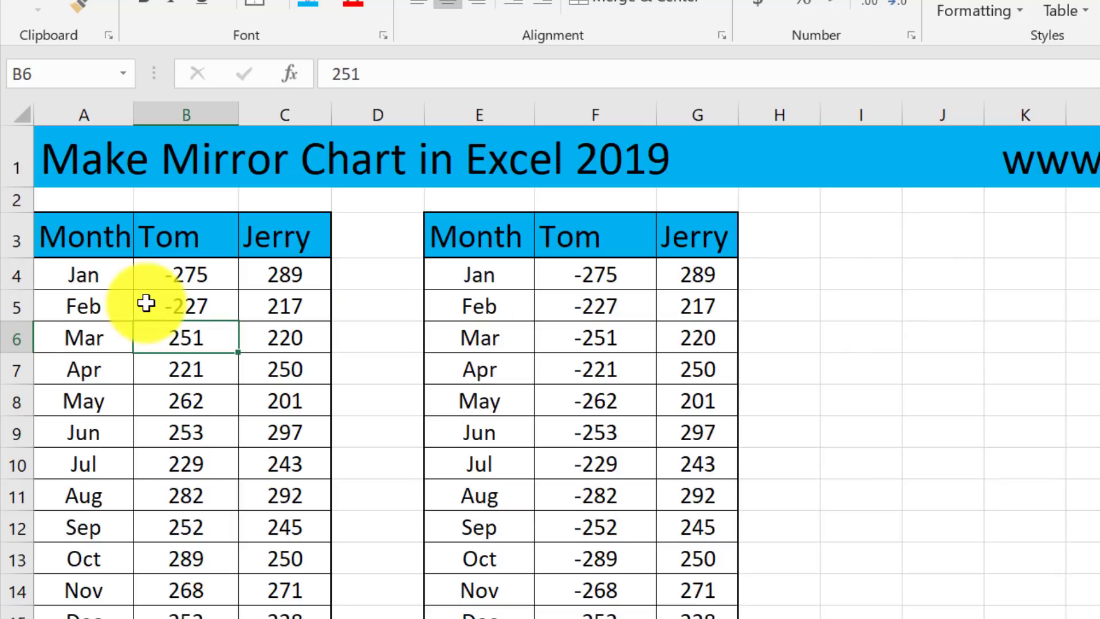
key("ctrl+z")
key("ctrl+z")
left_click(923, 370)
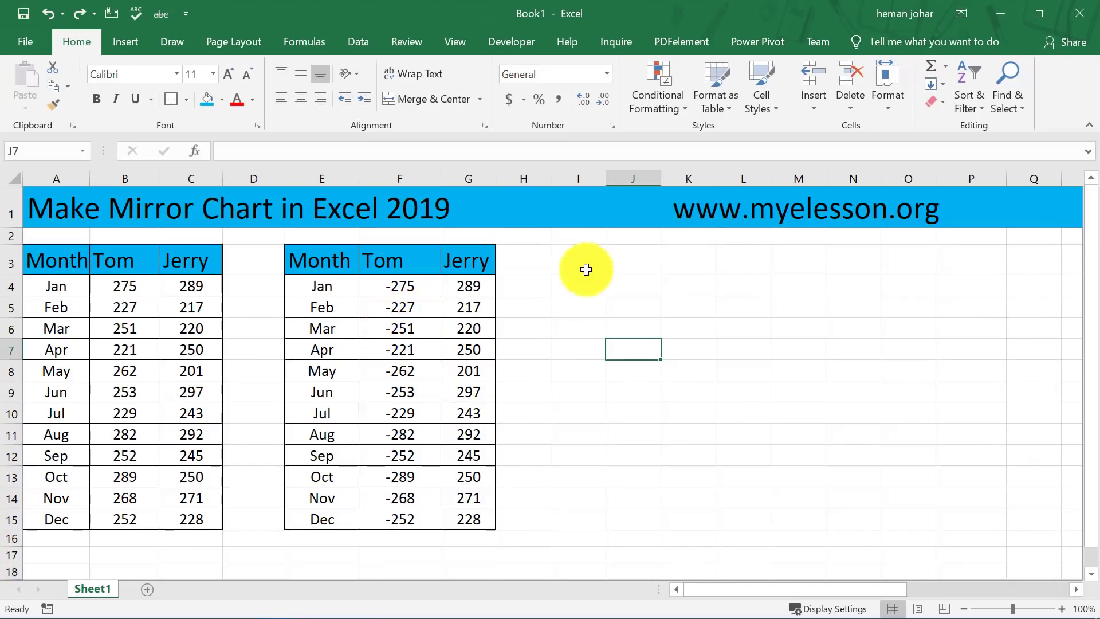
Insert a 2-D Stacked Bar chart from the E3:G15 negative-Tom table.
left_click_drag(306, 255, 466, 493)
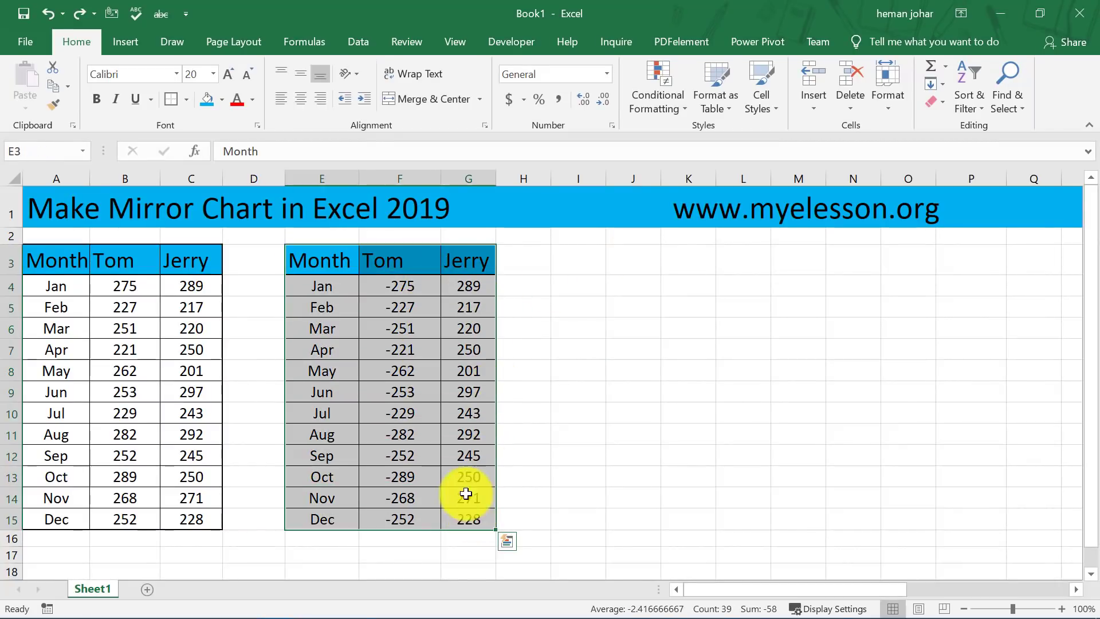
left_click(127, 41)
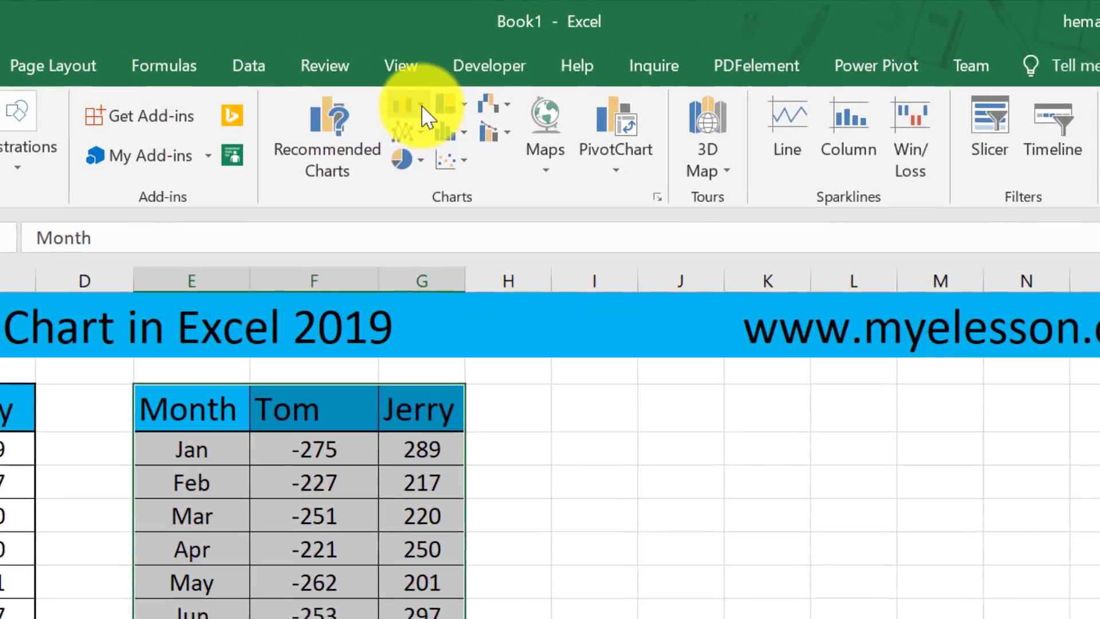
left_click(443, 78)
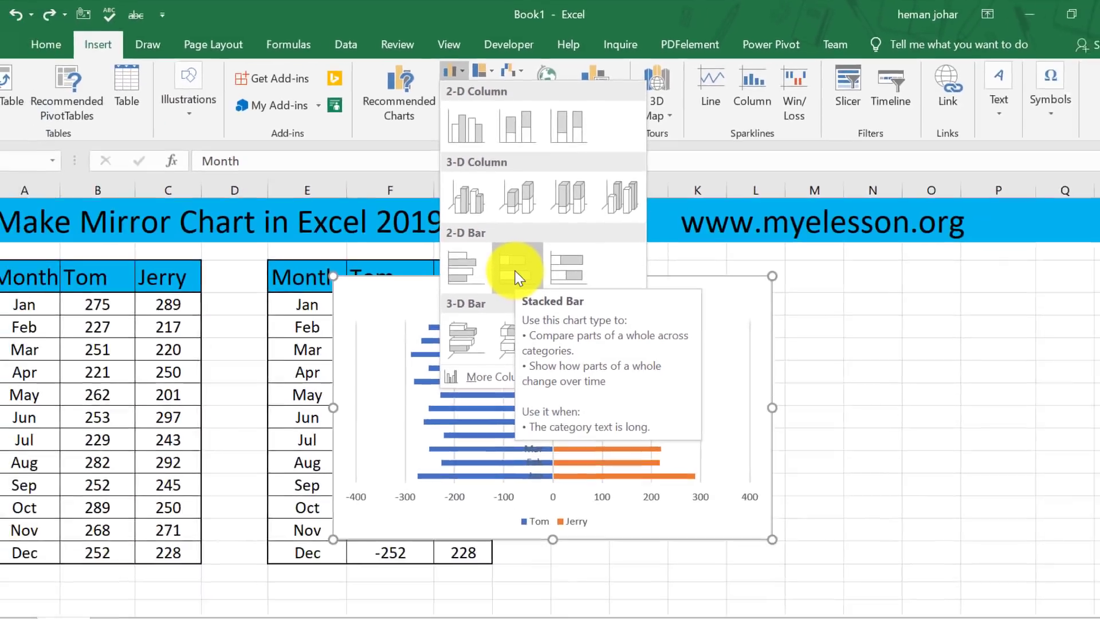
left_click(497, 404)
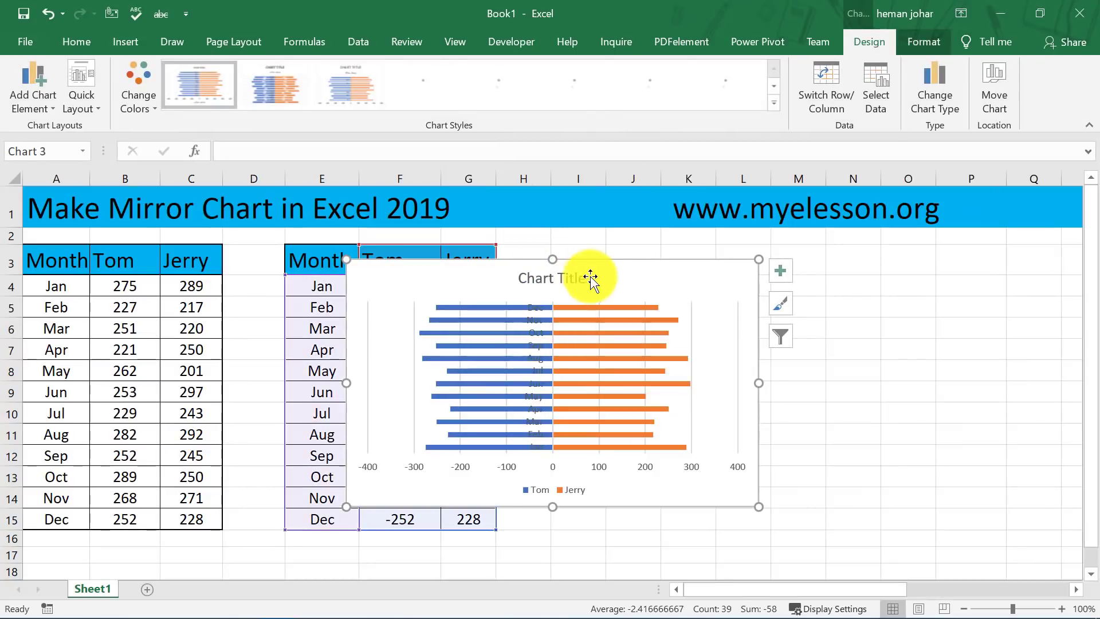
Move the chart clear of the table, then delete its title and horizontal value axis.
mouse_move(590, 278)
left_mouse_down()
mouse_move(810, 275)
mouse_move(814, 261)
left_mouse_up()
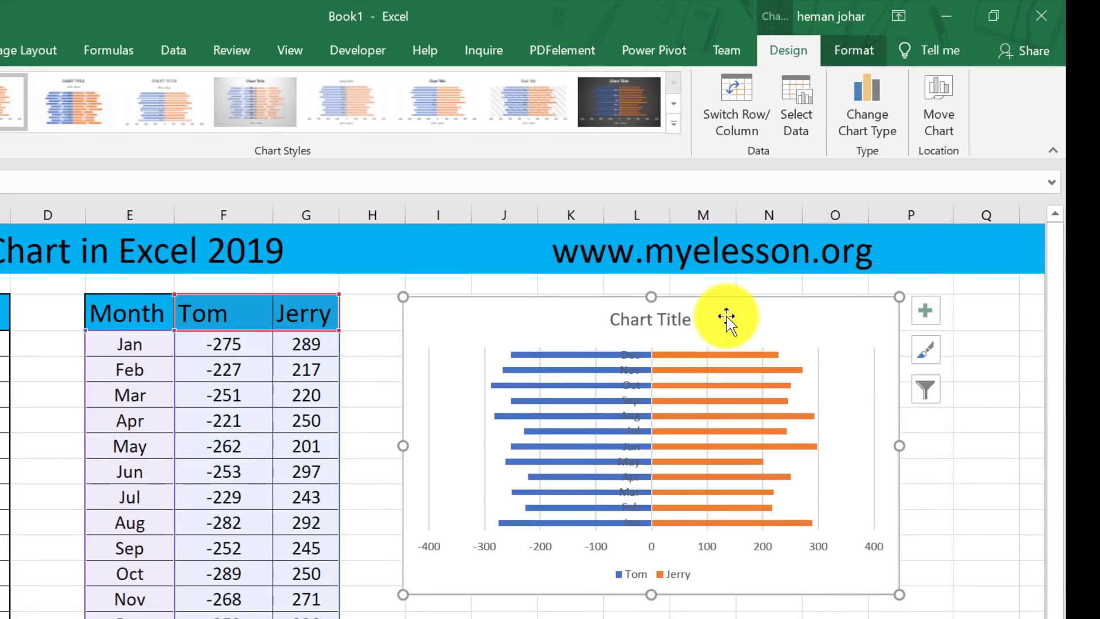
left_click(667, 318)
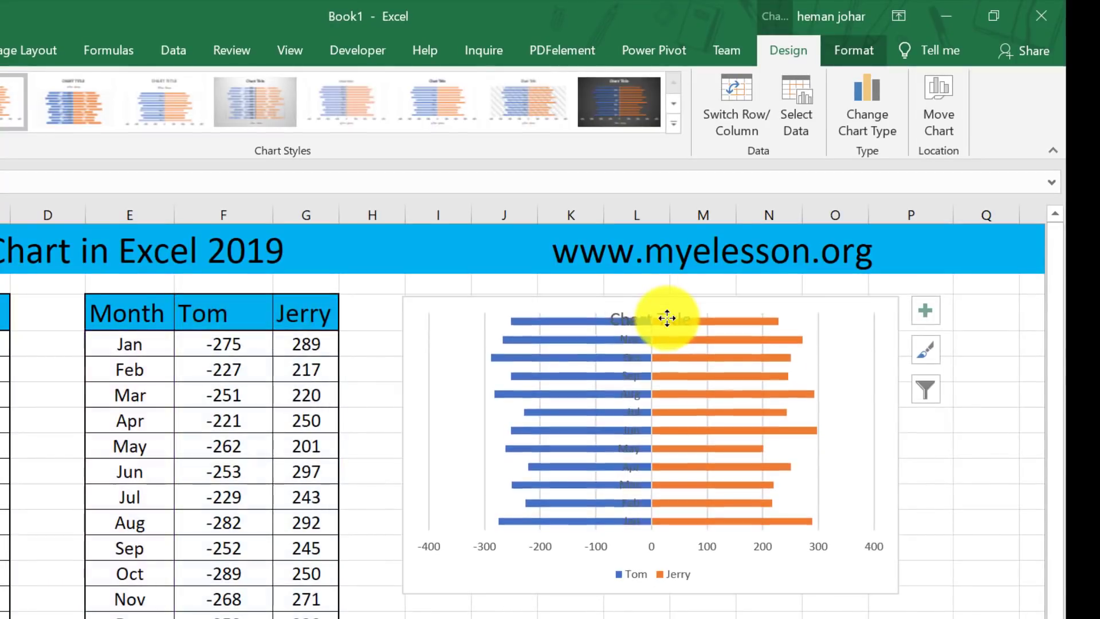
key("Delete")
left_click(713, 555)
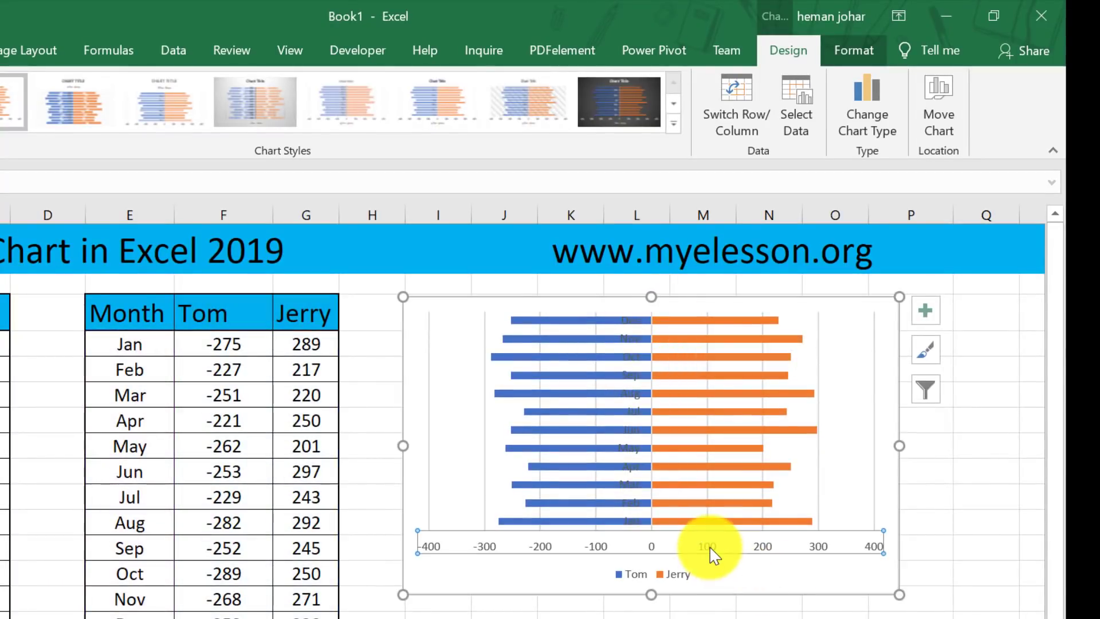
key("Delete")
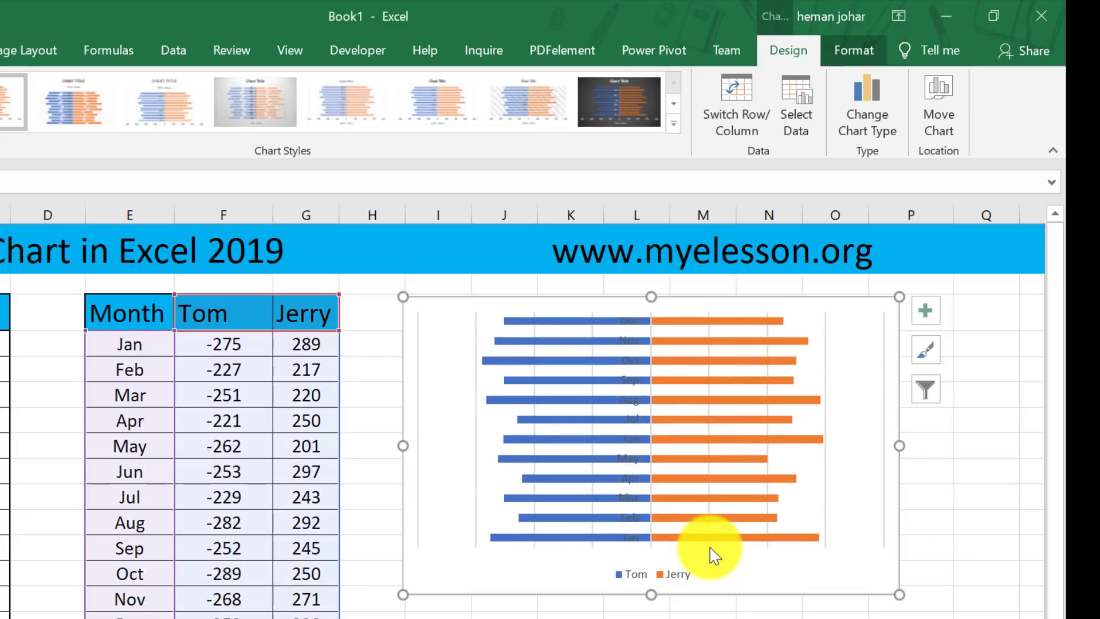
Delete the vertical month-label axis and the gridlines.
left_click(627, 369)
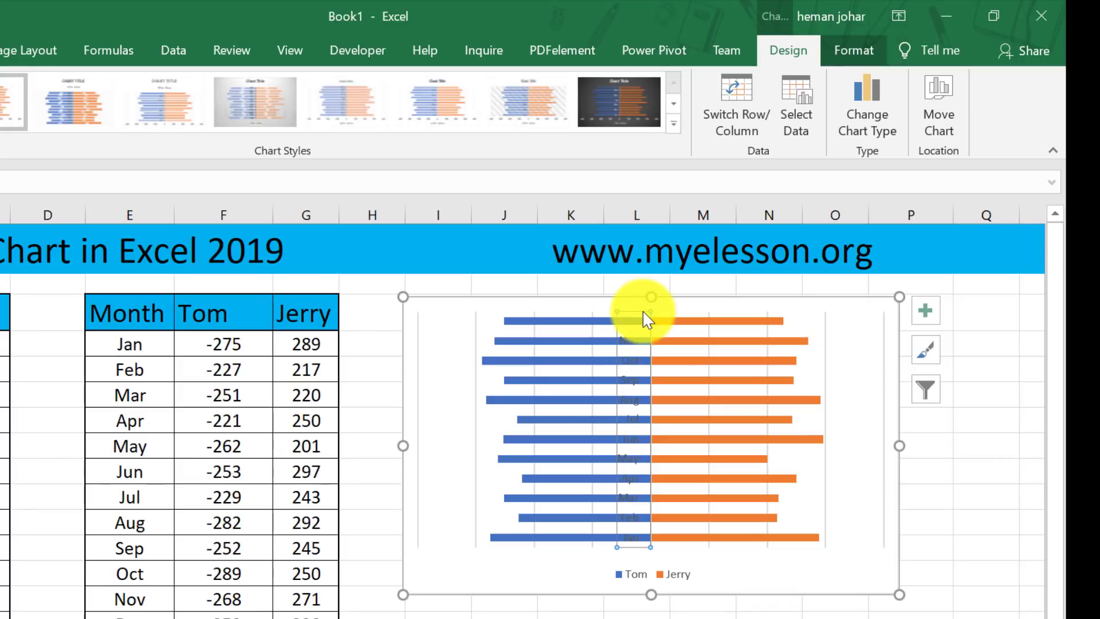
key("Delete")
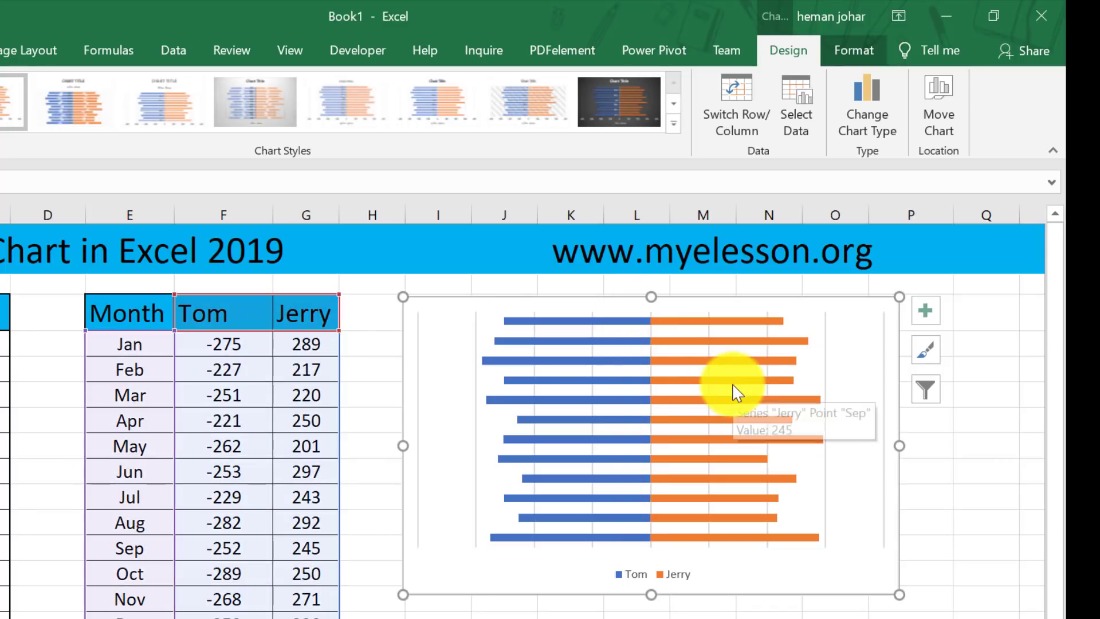
left_click(974, 467)
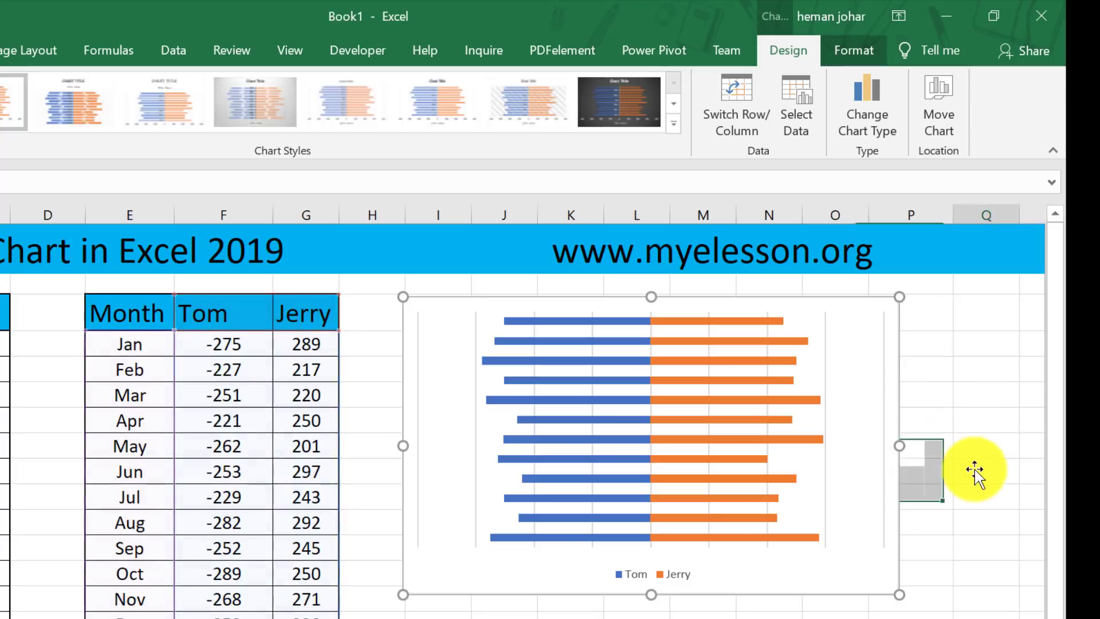
left_click(825, 345)
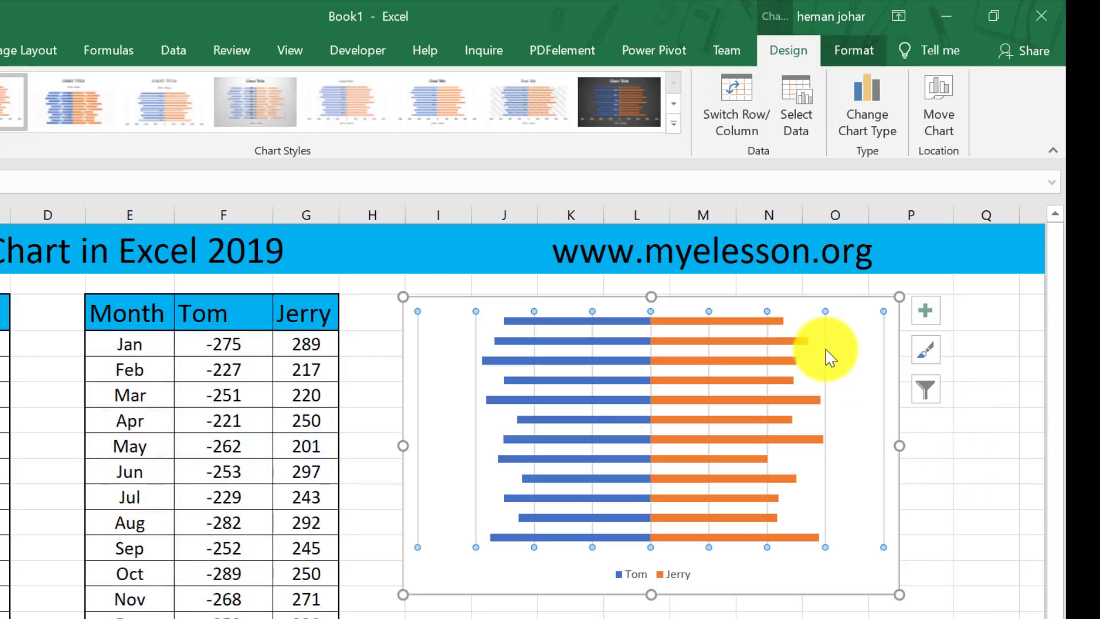
key("Escape")
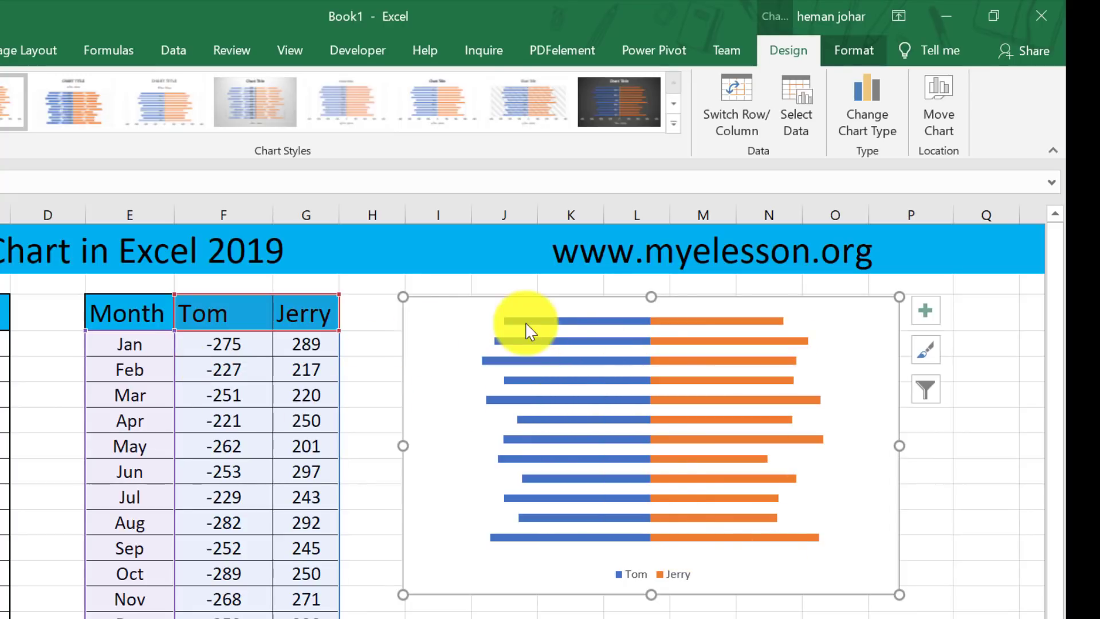
left_click(567, 322)
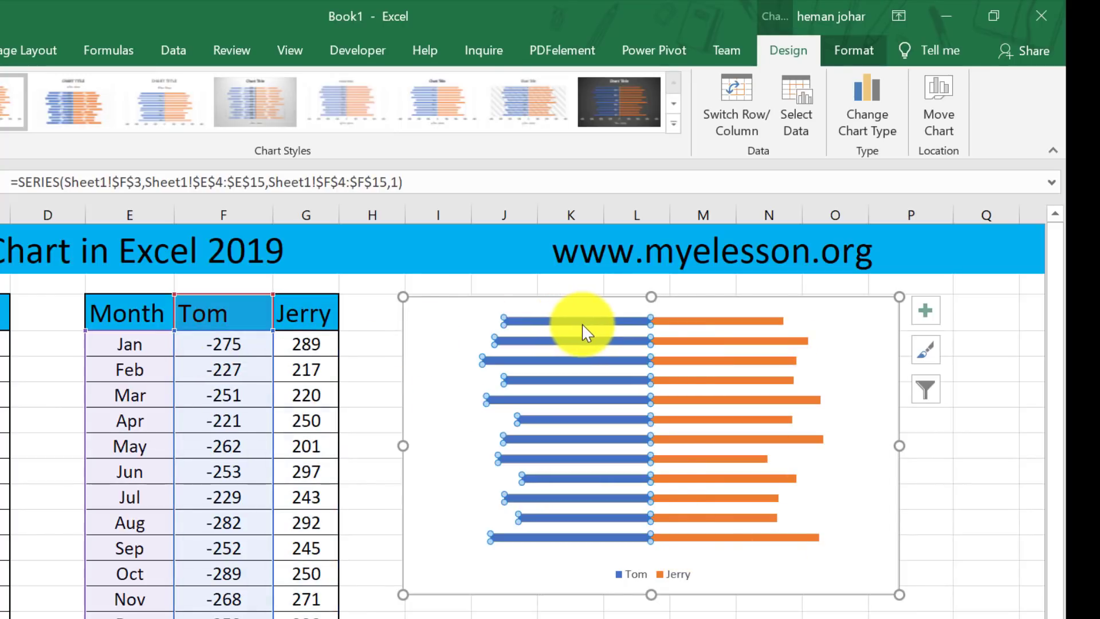
Add Inside End data labels to the Tom series and the Jerry series.
left_click(927, 319)
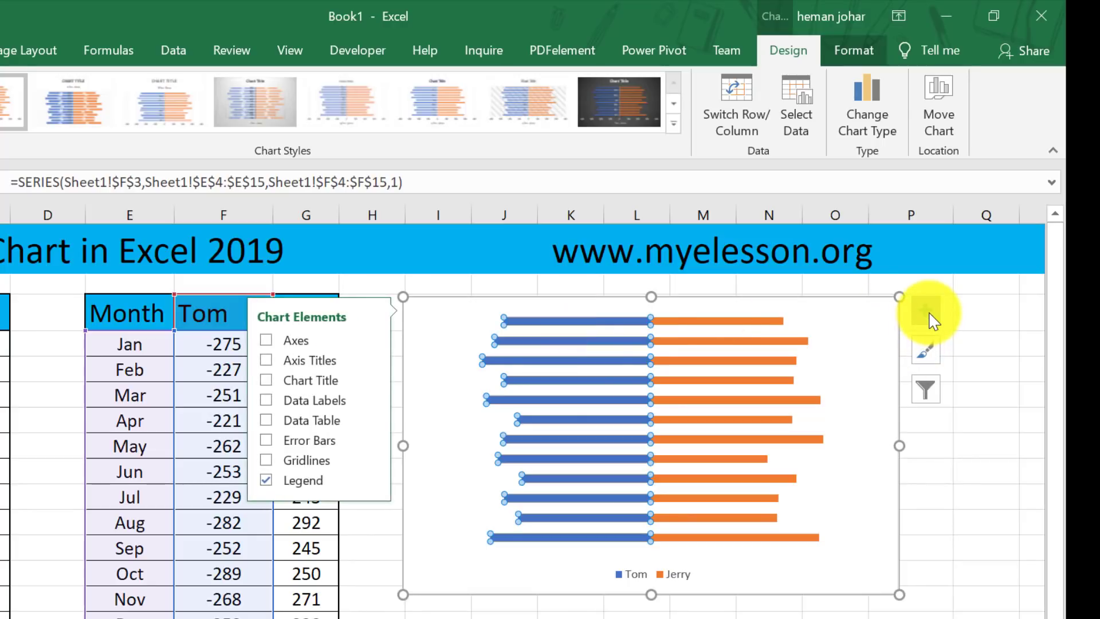
left_click(278, 380)
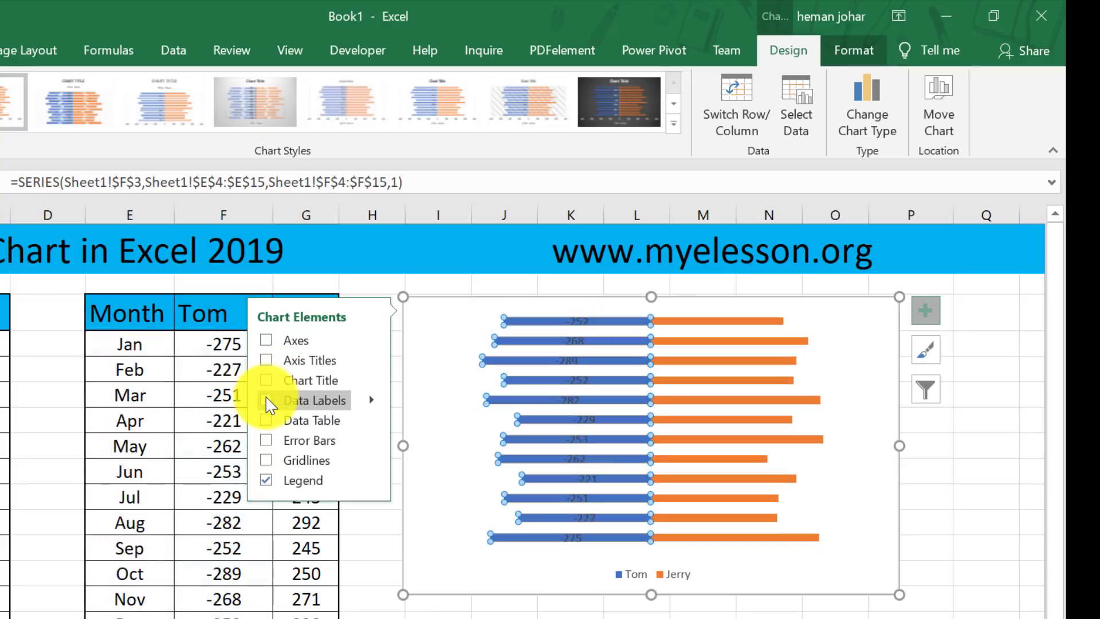
left_click(370, 399)
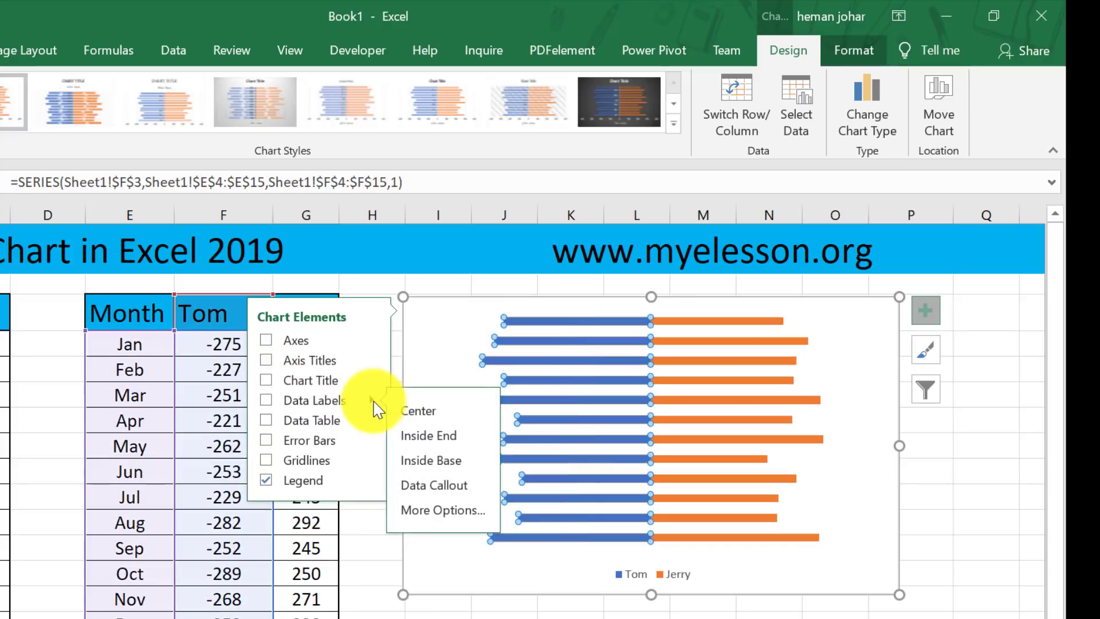
left_click(416, 439)
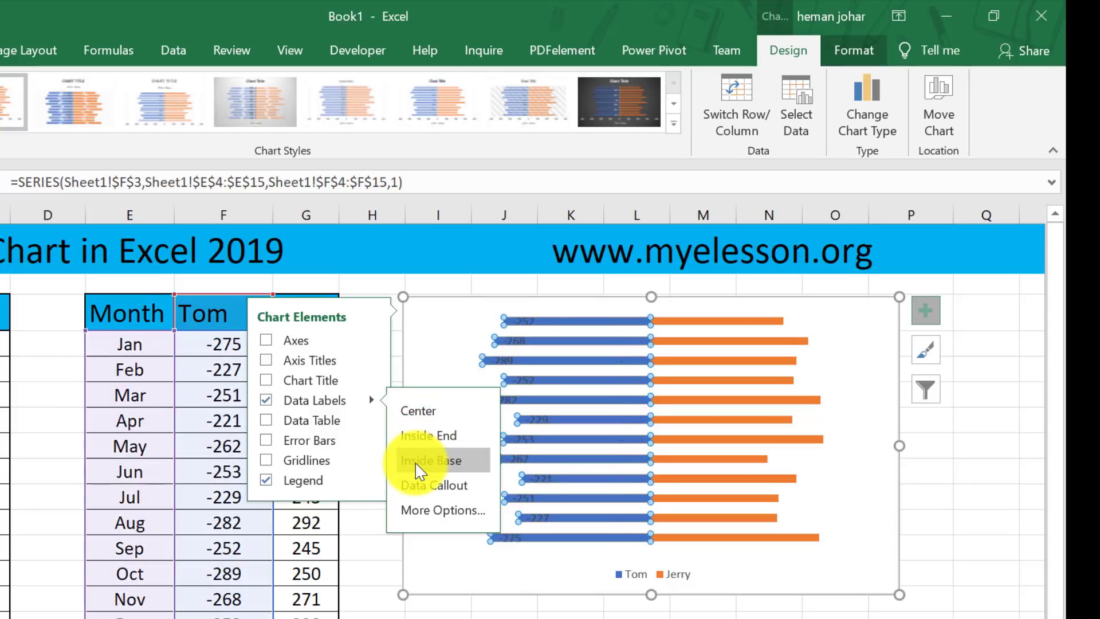
left_click(736, 417)
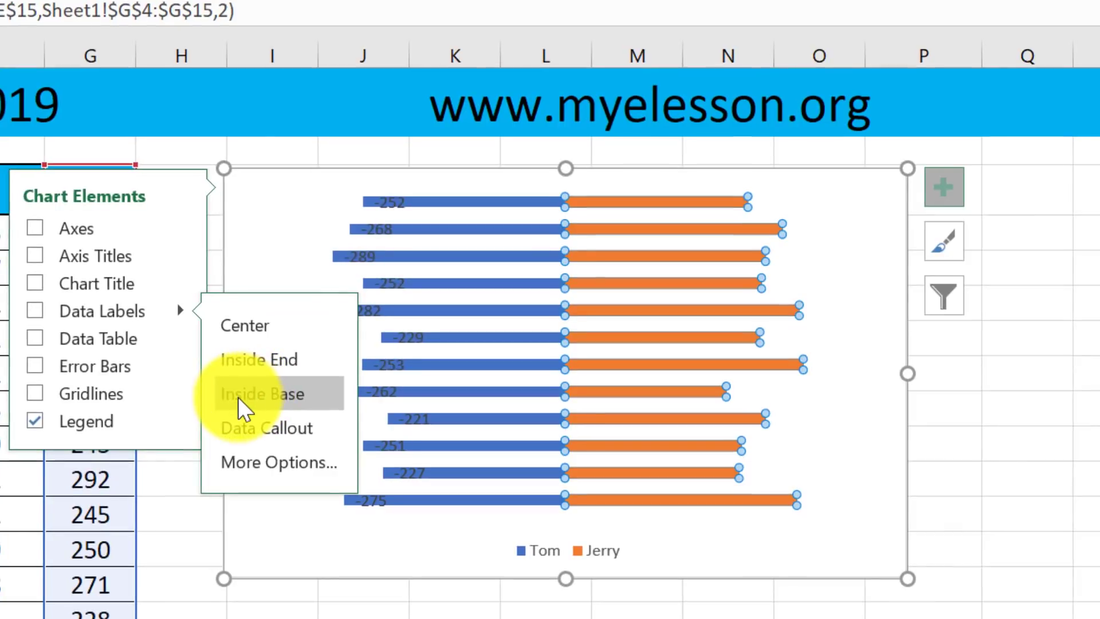
left_click(273, 408)
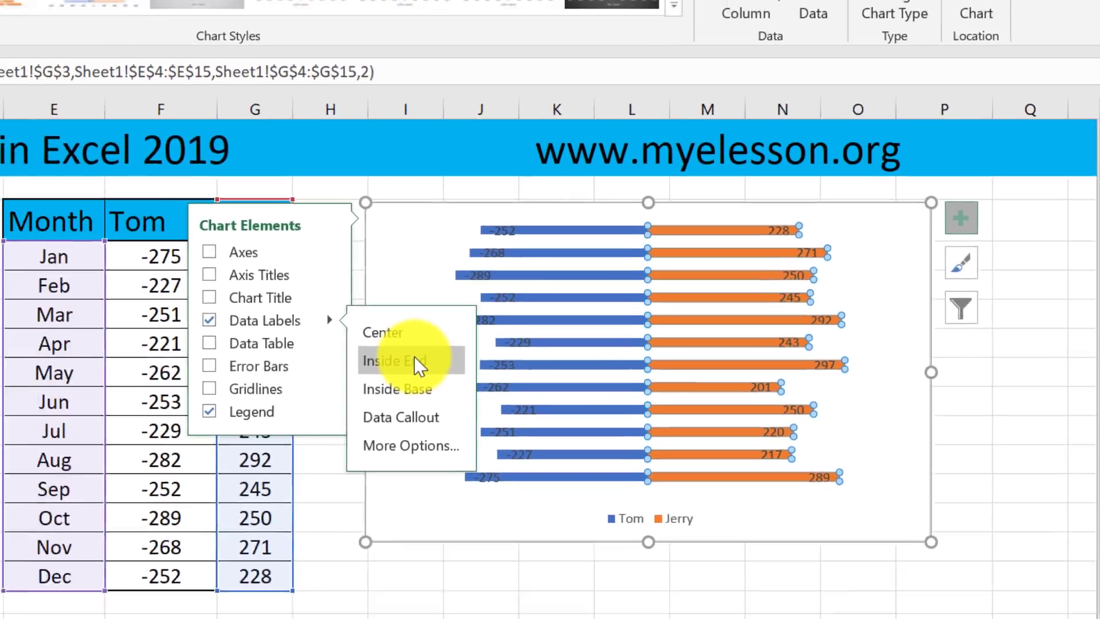
left_click(283, 354)
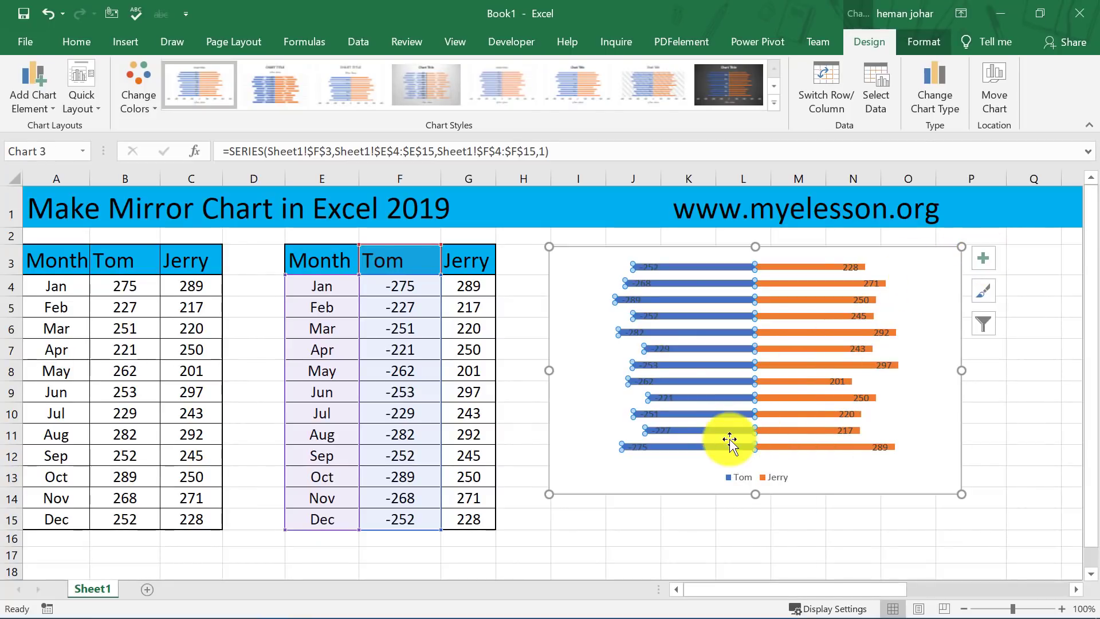
Set the bars' Gap Width to 0% in Format Data Point.
double_click(737, 433)
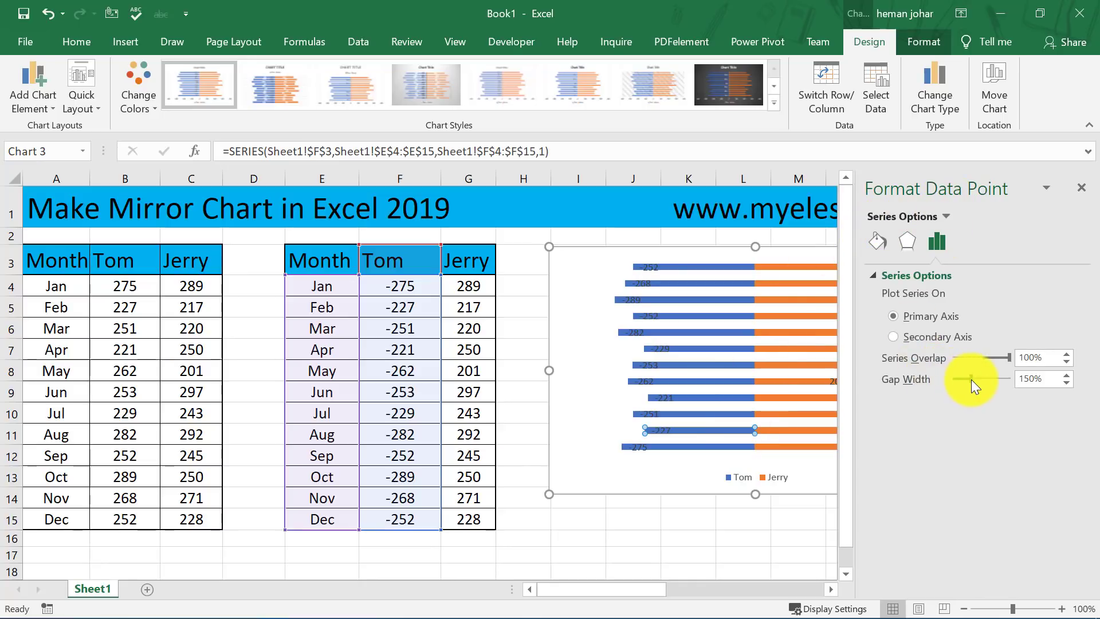
left_click_drag(970, 379, 951, 381)
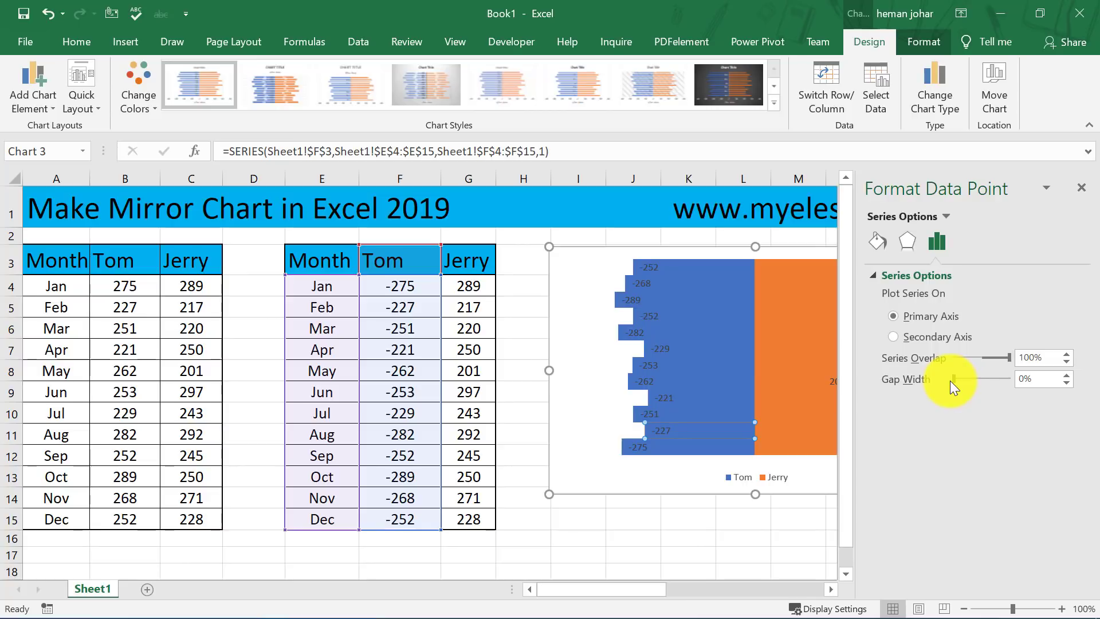
left_click(728, 517)
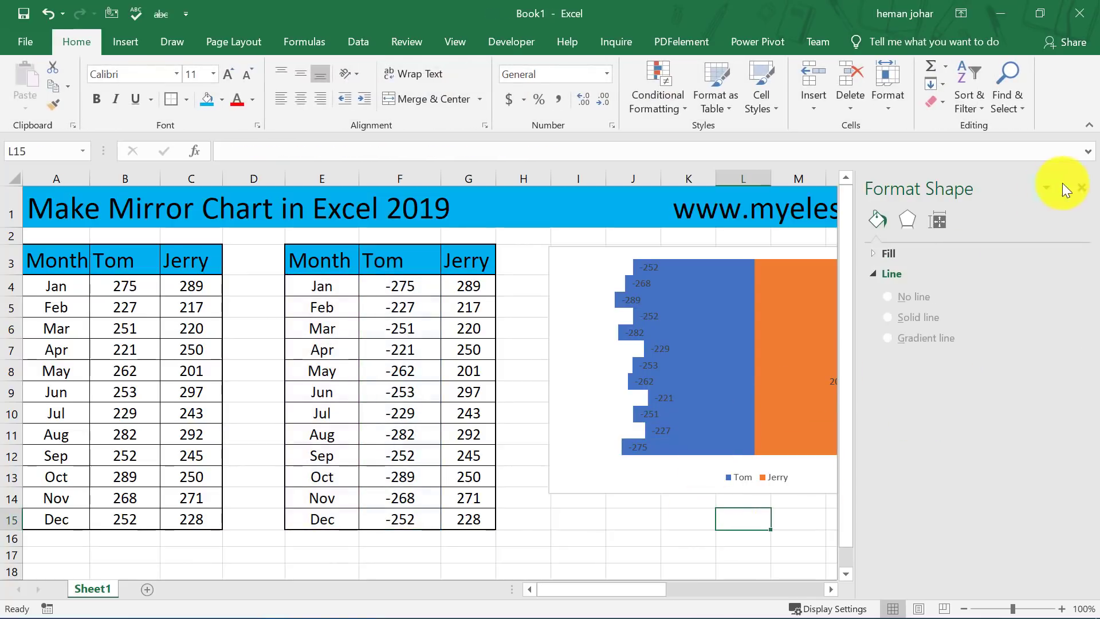
left_click(1081, 187)
left_click(717, 272)
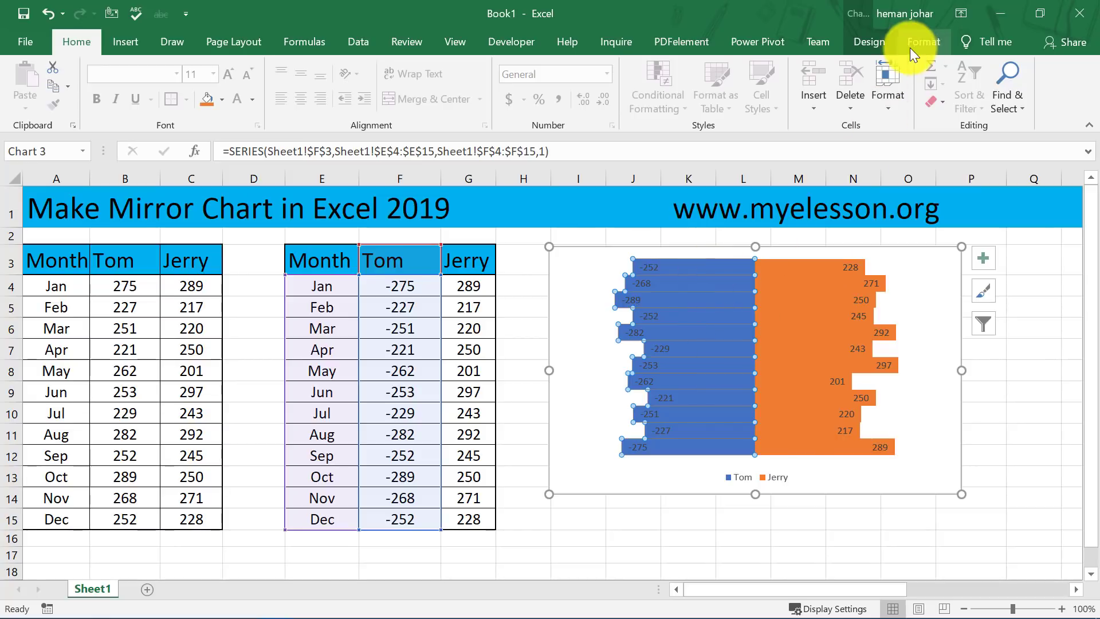
left_click(871, 43)
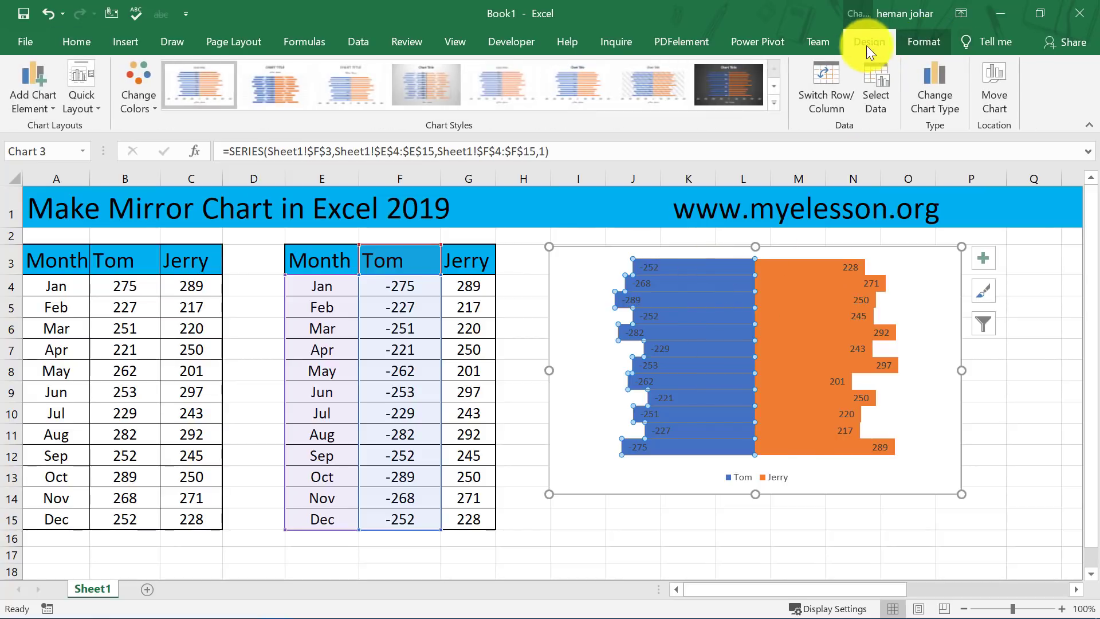
left_click(921, 44)
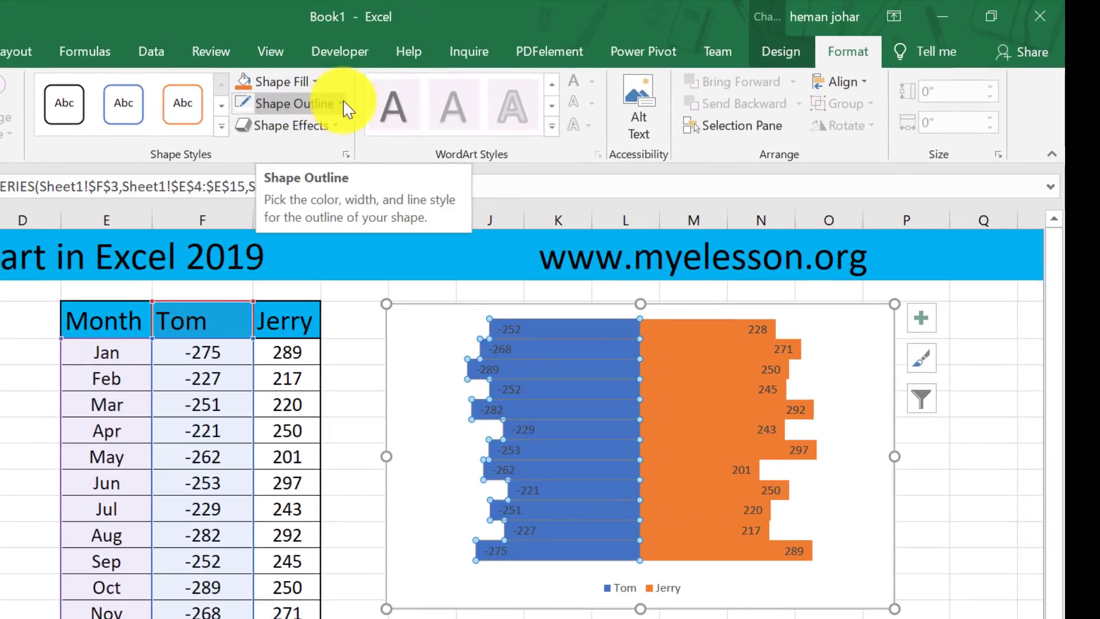
Apply a white Shape Outline to the Tom bars and the Jerry bars.
left_click(512, 84)
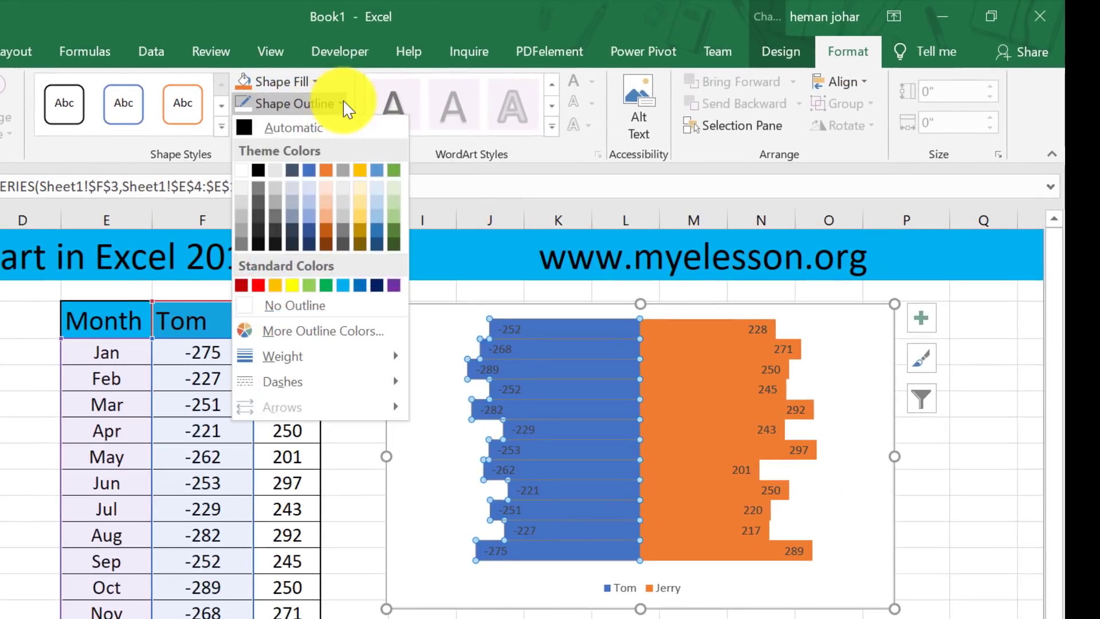
left_click(242, 171)
left_click(664, 336)
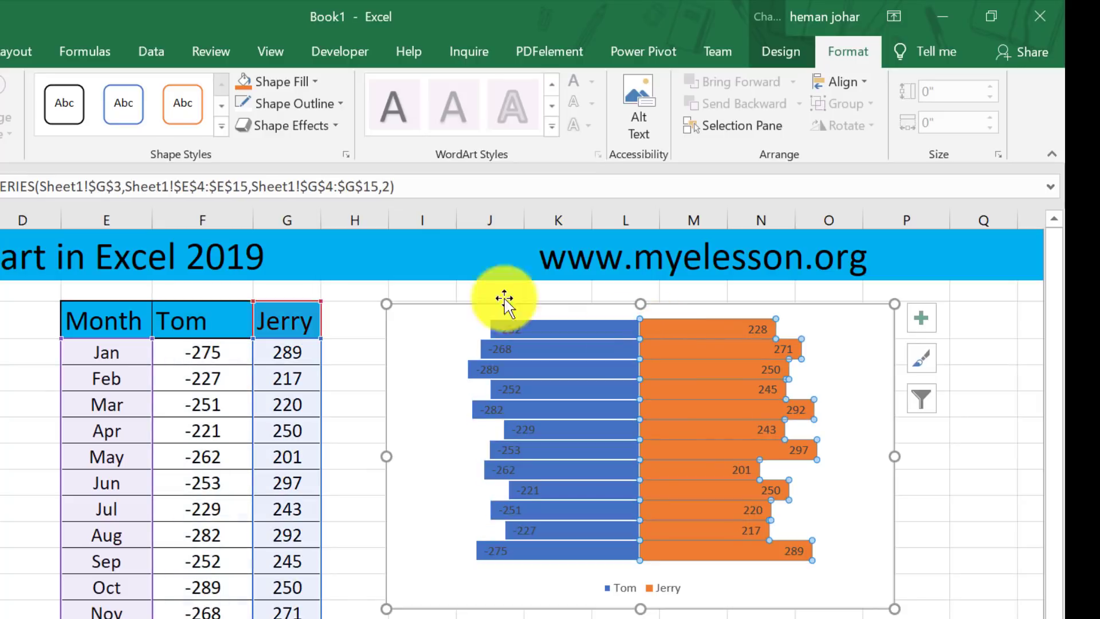
left_click(713, 453)
left_click(710, 444)
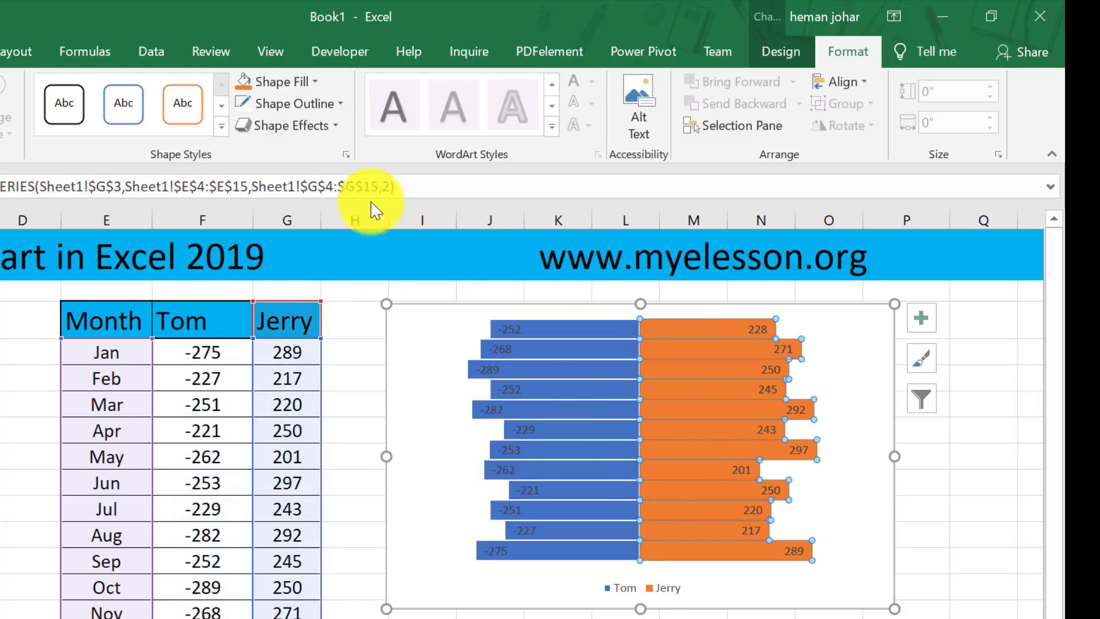
left_click(273, 105)
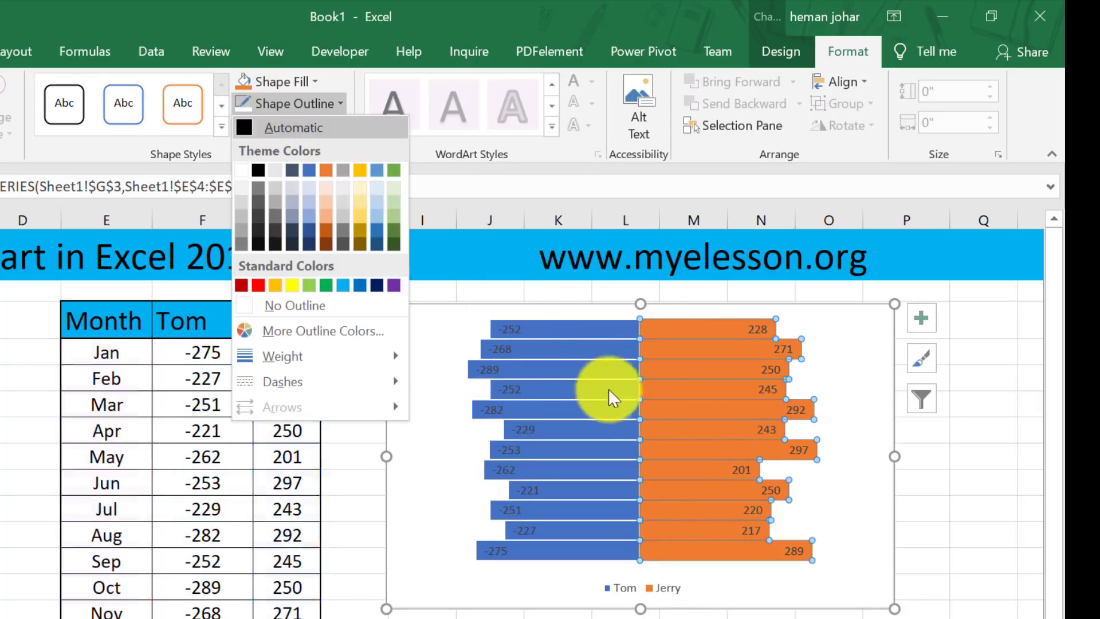
left_click(247, 170)
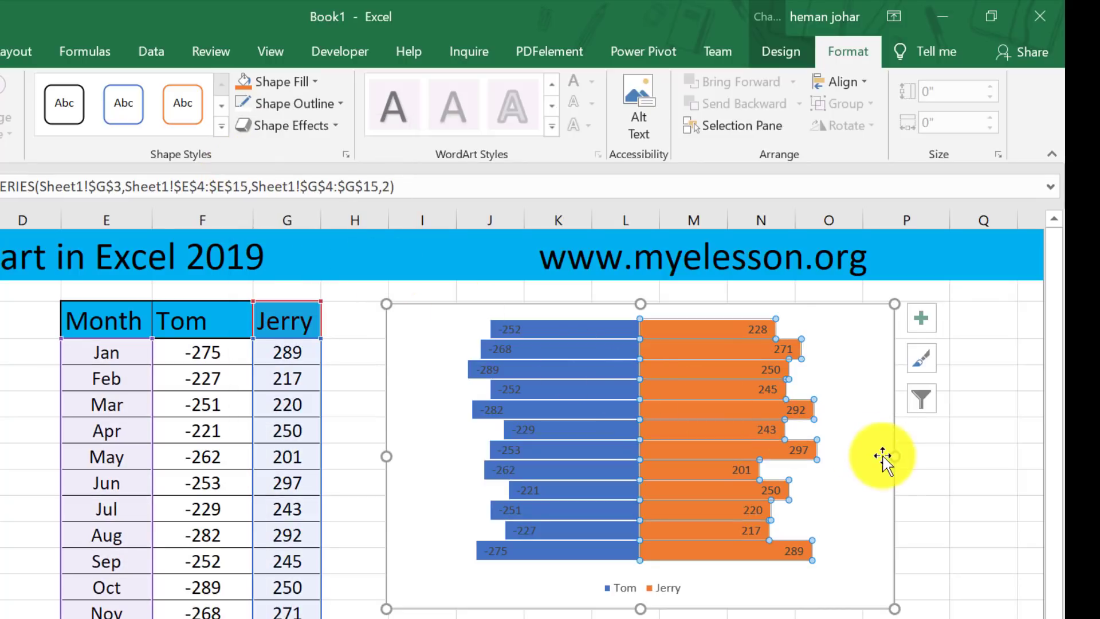
left_click(865, 464)
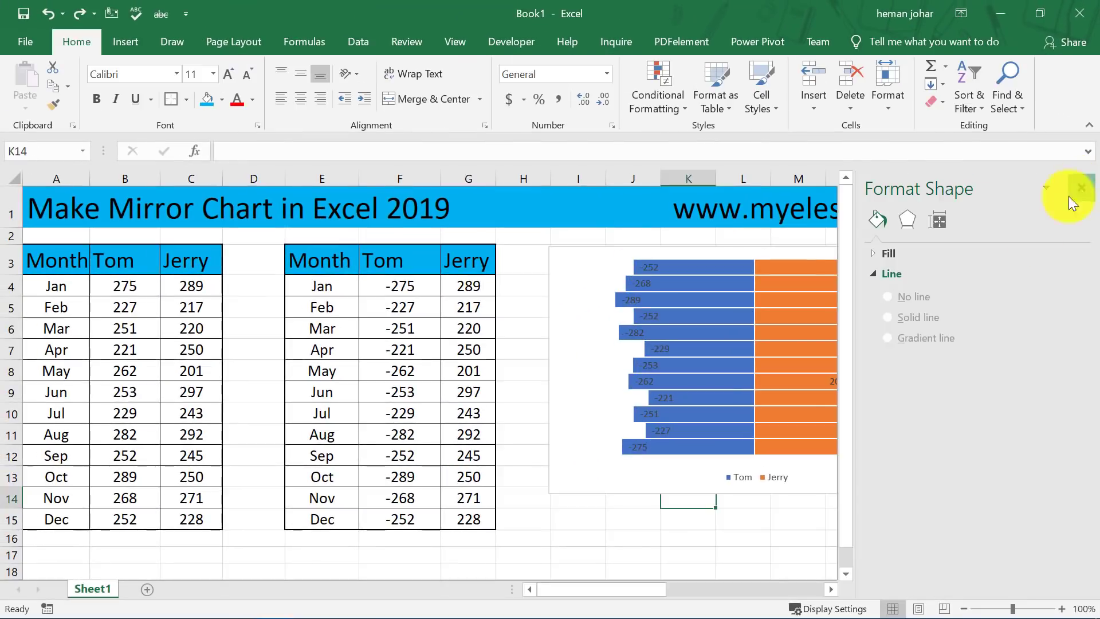
Format Tom's data labels as Number, 0 decimals, custom code #,##0;[Black]#,##0.
left_click(1069, 196)
left_click(647, 286)
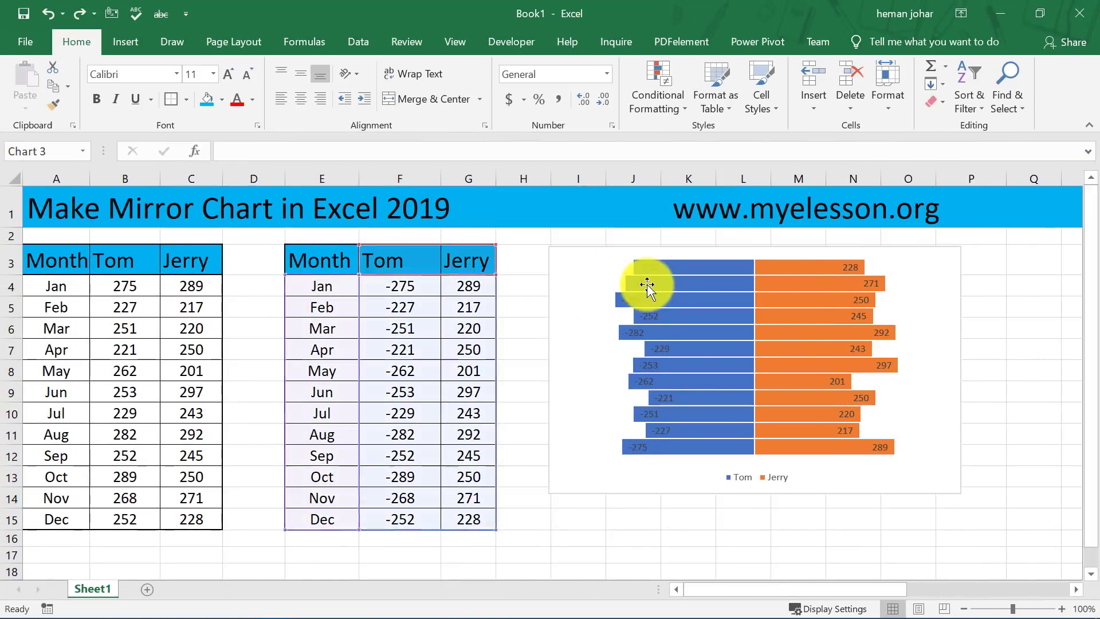
left_click(647, 285)
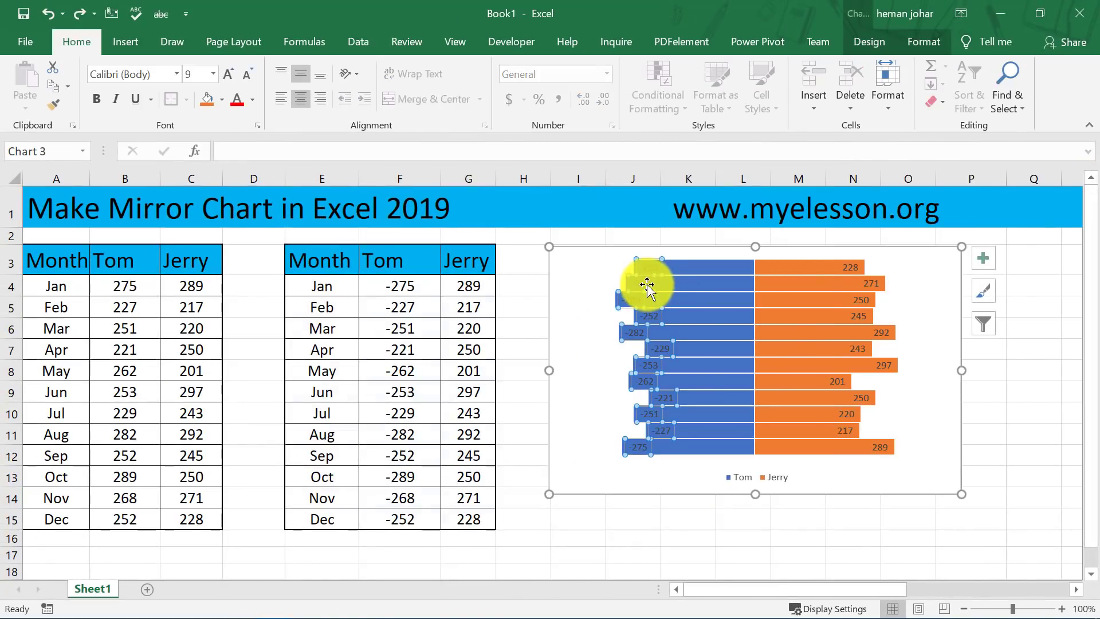
double_click(647, 285)
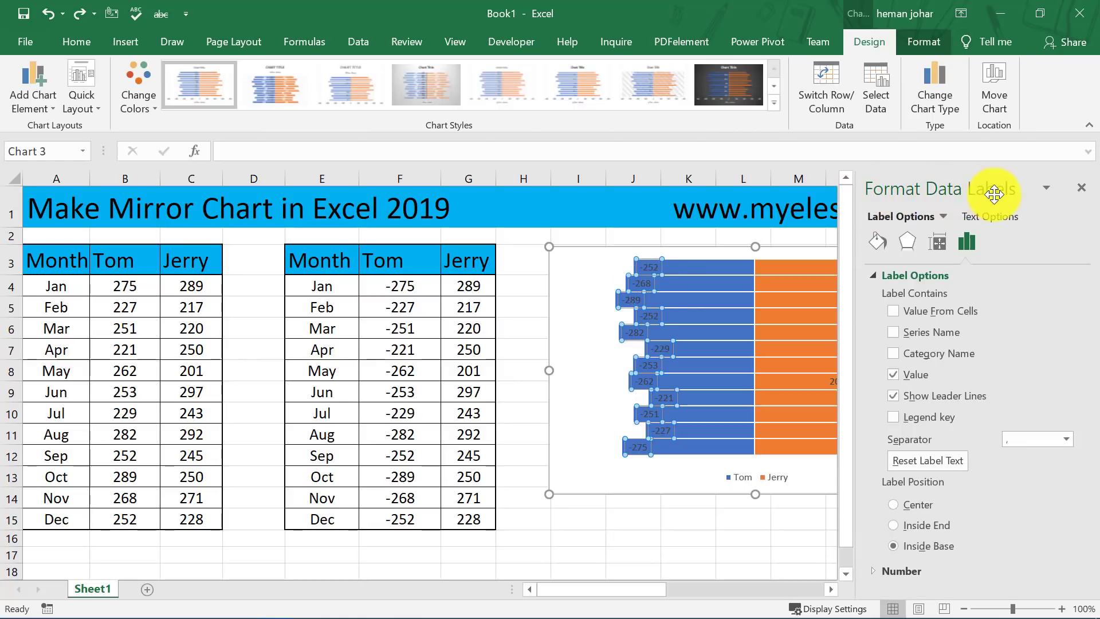
left_click(872, 569)
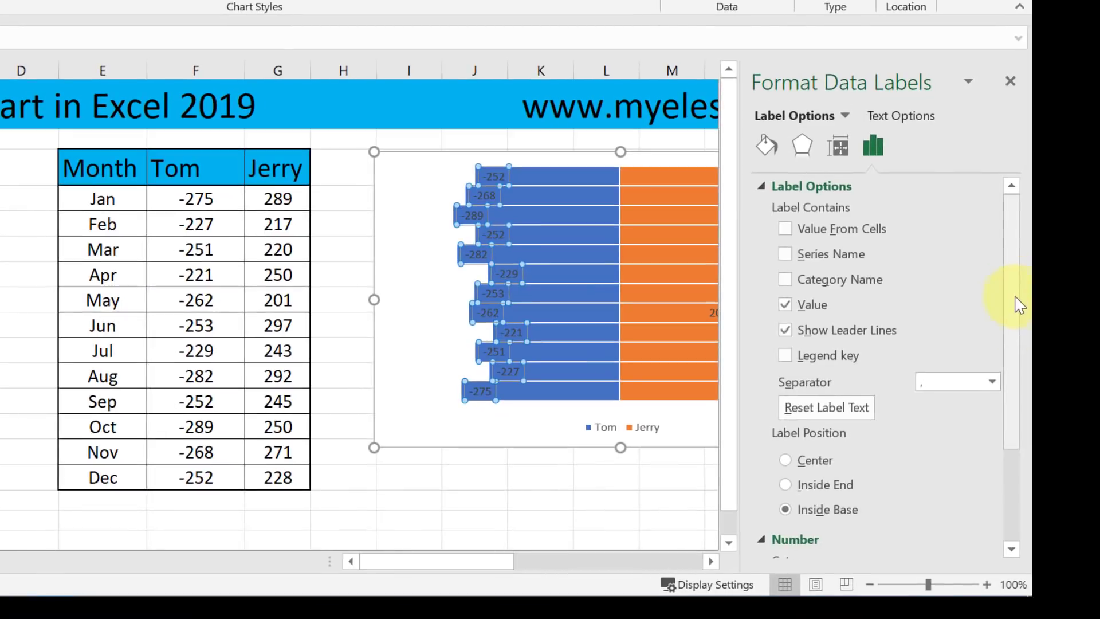
scroll(1036, 321, "down", 3)
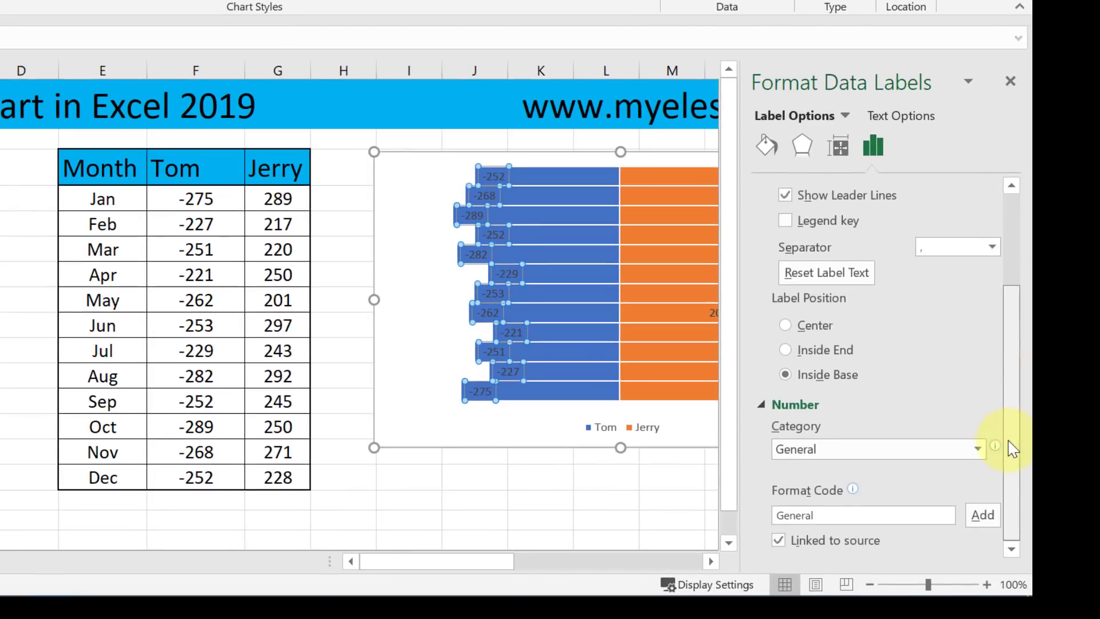
left_click(977, 449)
left_click(835, 229)
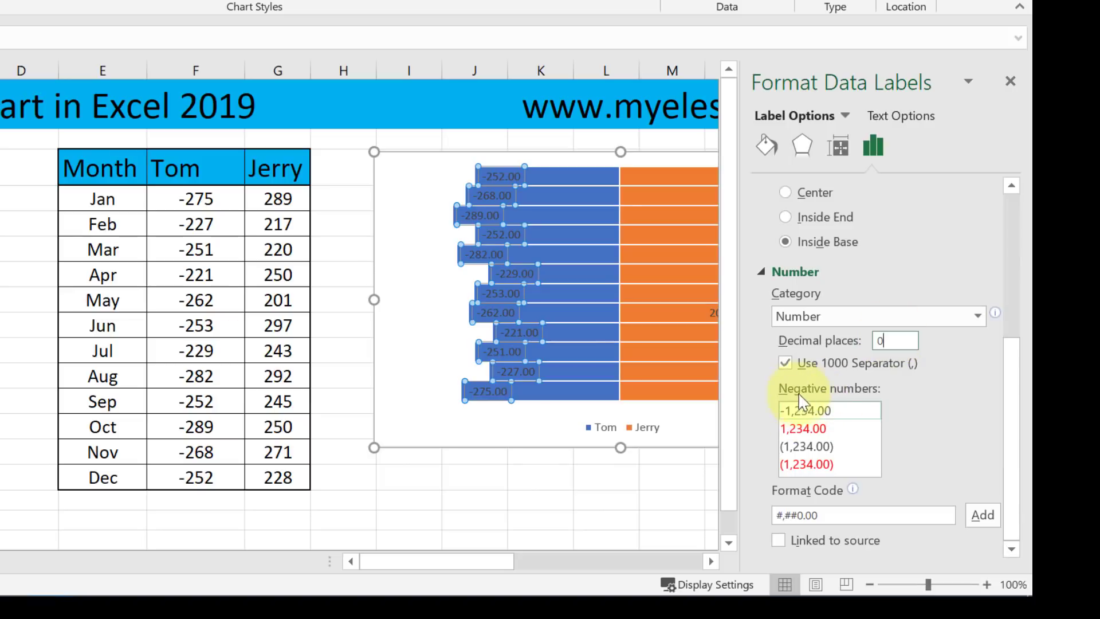
left_click(805, 429)
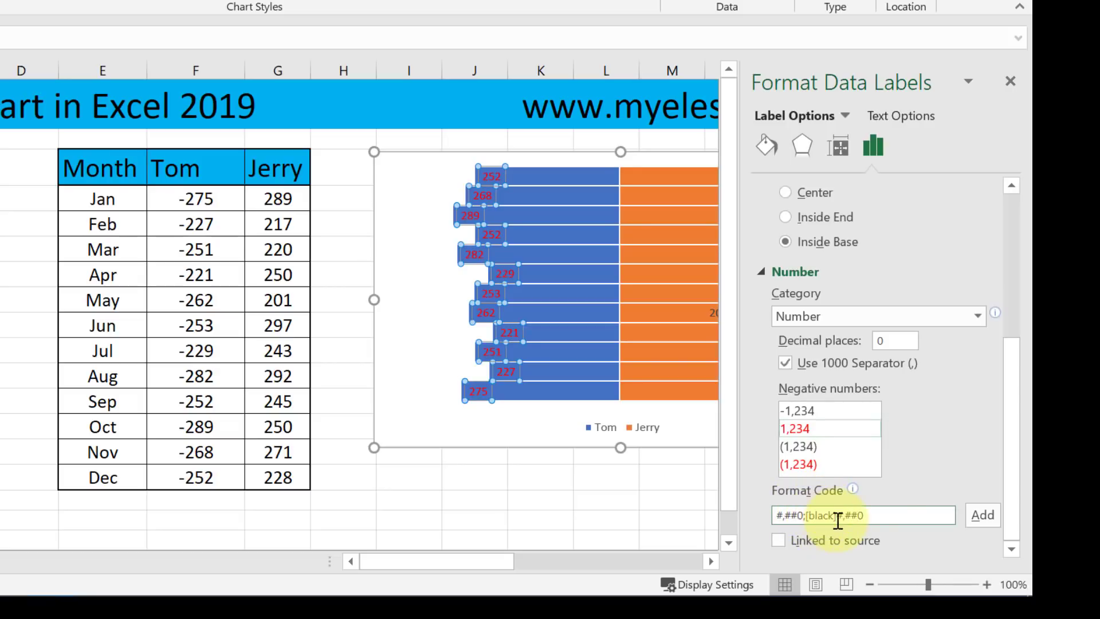
left_click(982, 514)
left_click(598, 501)
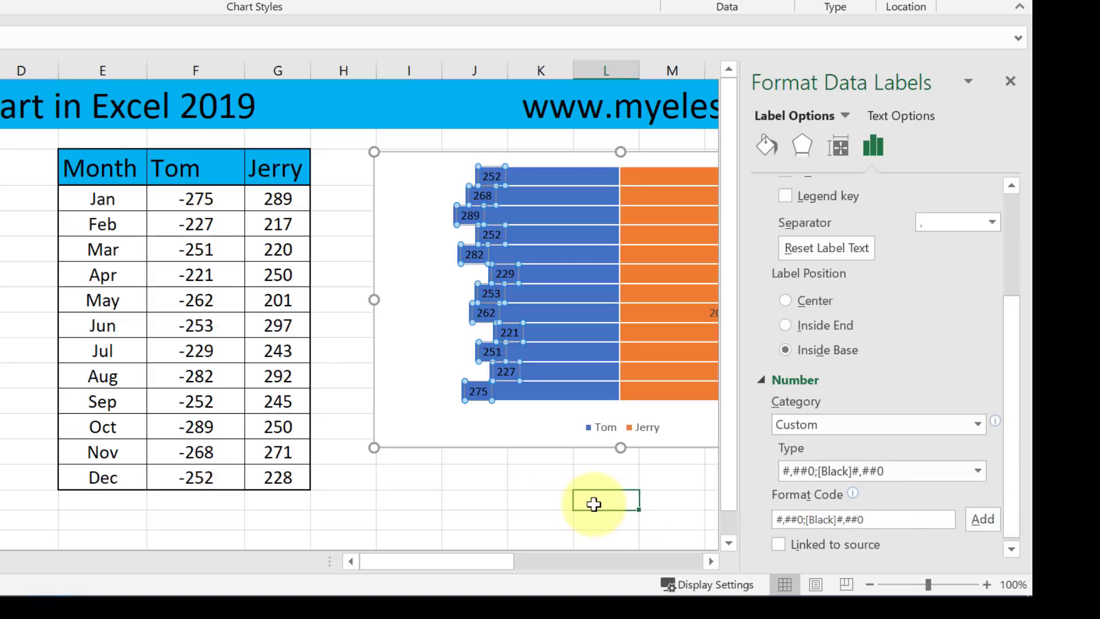
Bold the Tom and Jerry data labels with Ctrl+B.
left_click(1011, 82)
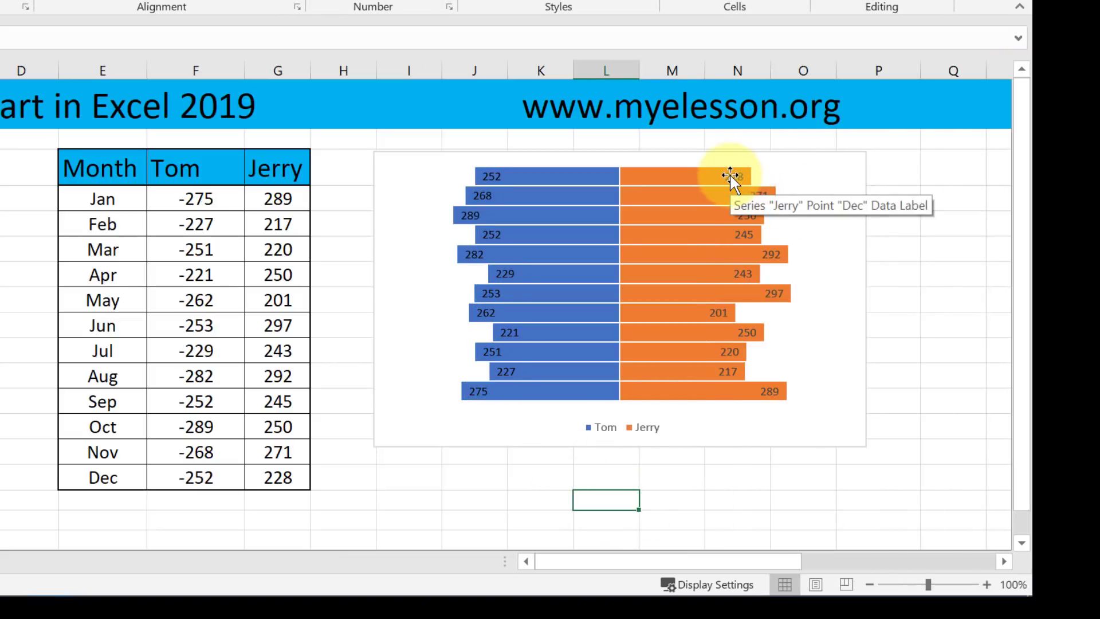
left_click(507, 171)
left_click(502, 173)
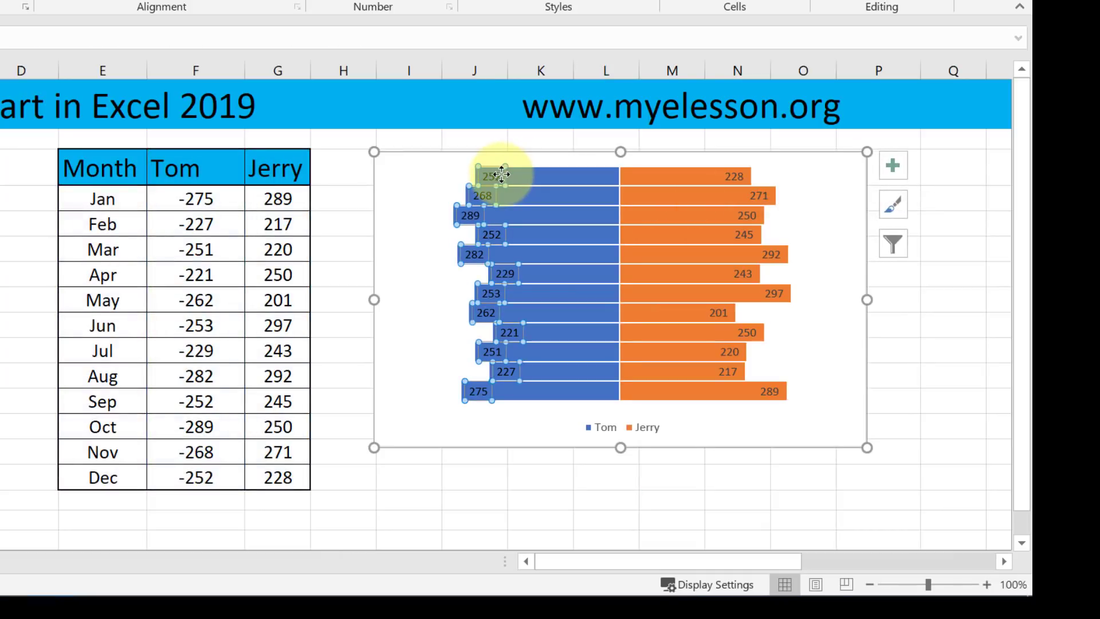
key("ctrl+b")
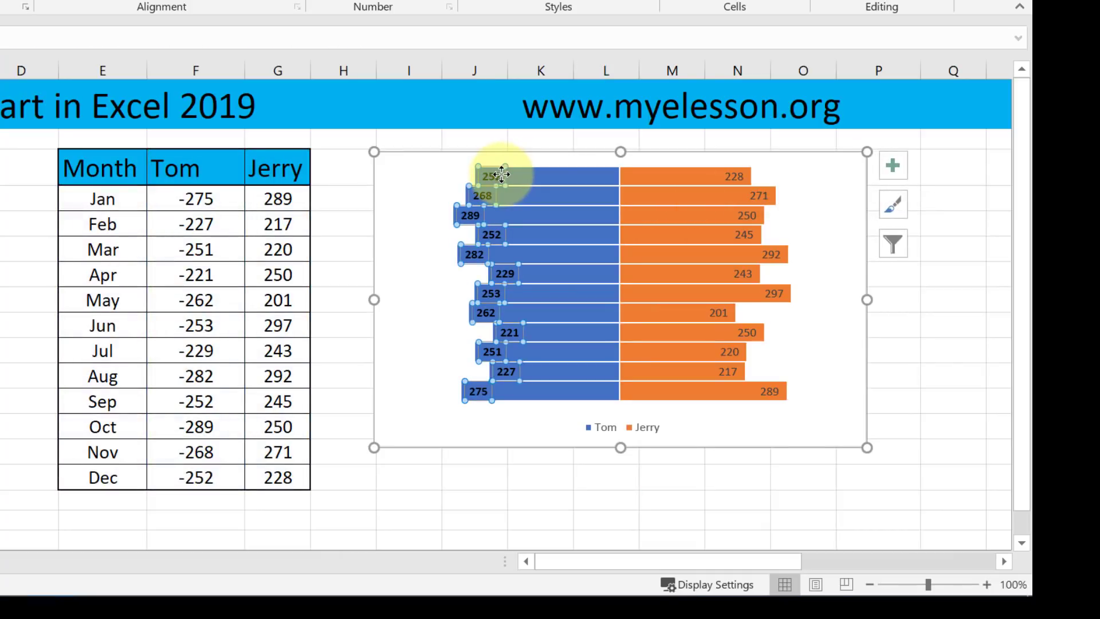
left_click(741, 175)
key("ctrl+b")
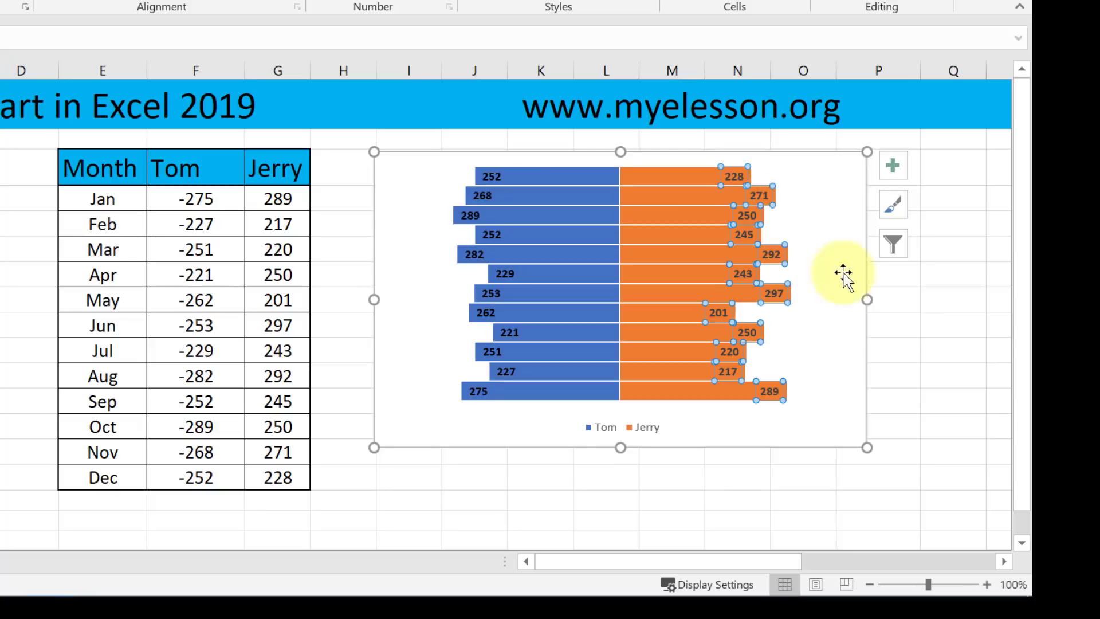
left_click(928, 331)
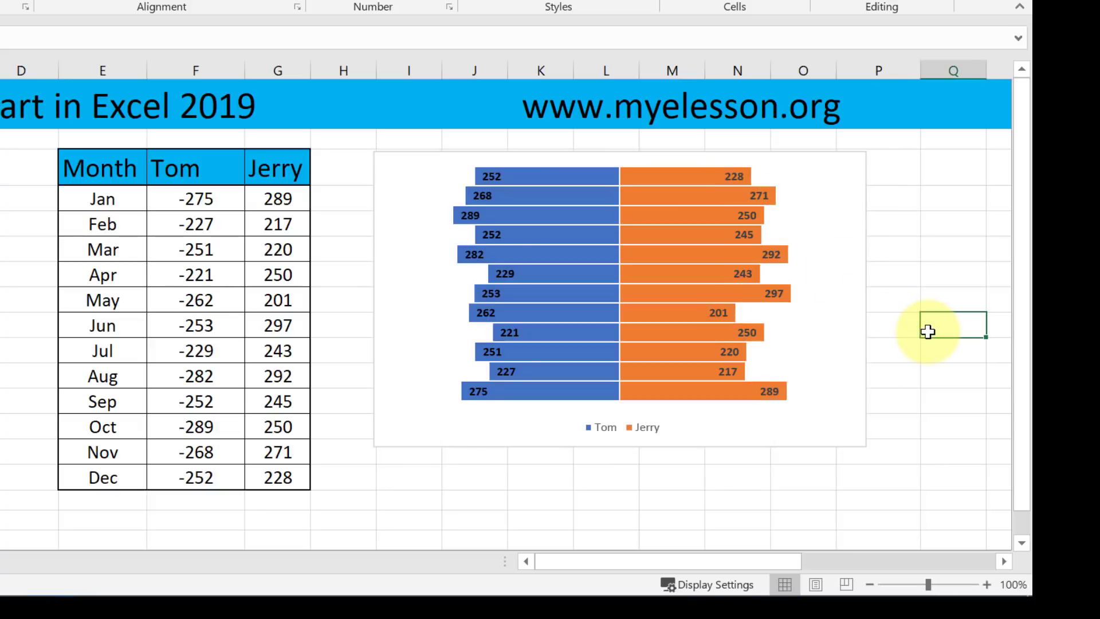
left_click(830, 310)
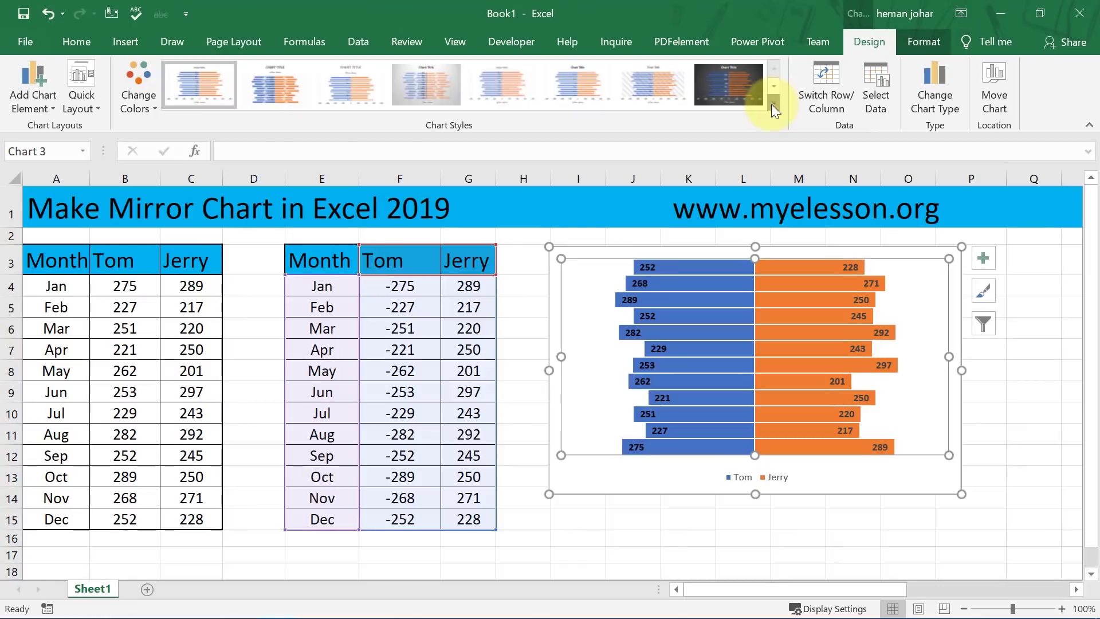
left_click(771, 105)
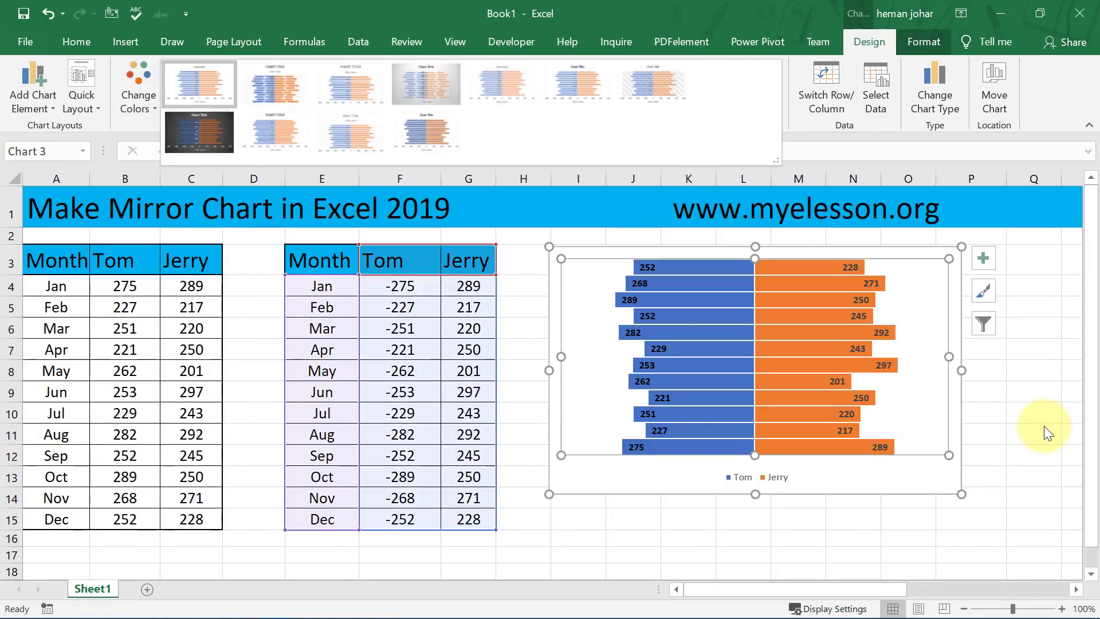
Add a Chart Title above the chart via Add Chart Element.
left_click(1043, 425)
left_click(1029, 384)
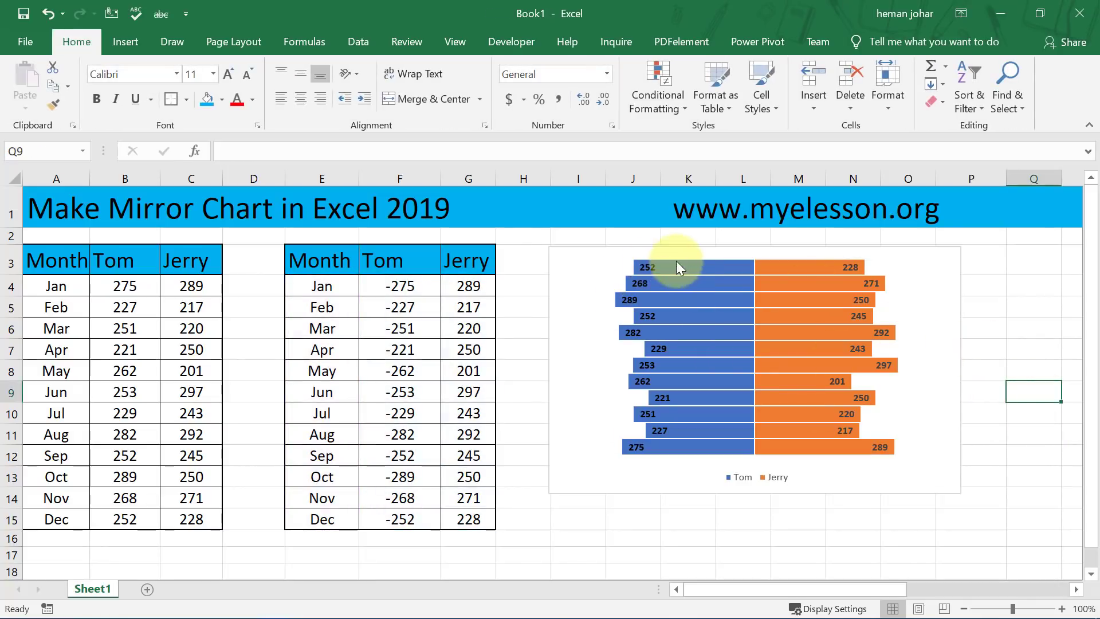
left_click(936, 294)
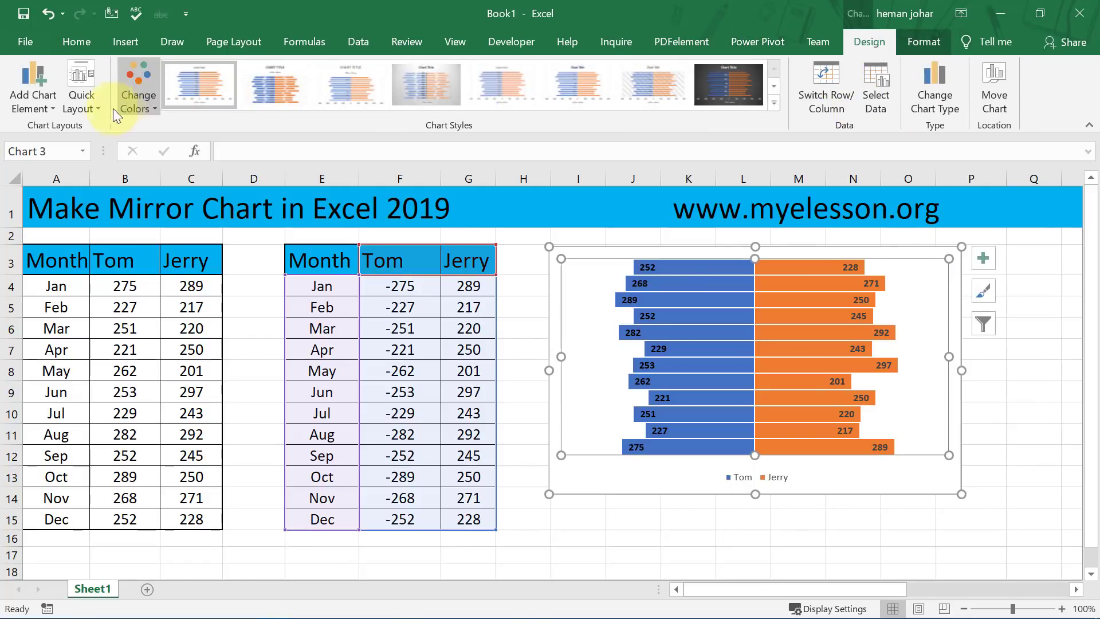
left_click(49, 100)
mouse_move(48, 118)
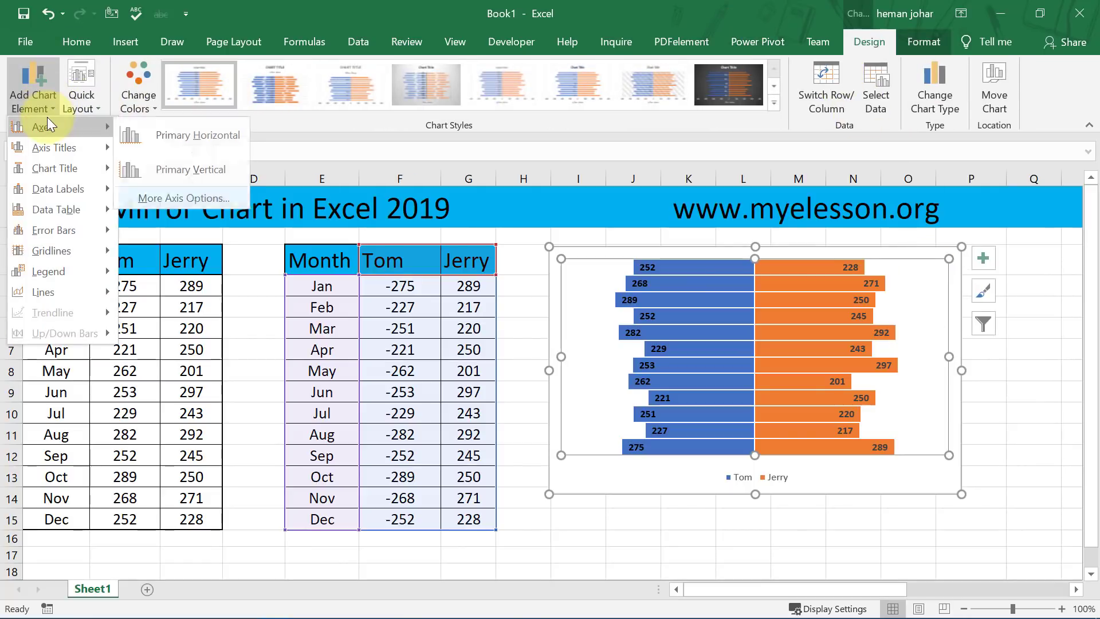
mouse_move(52, 167)
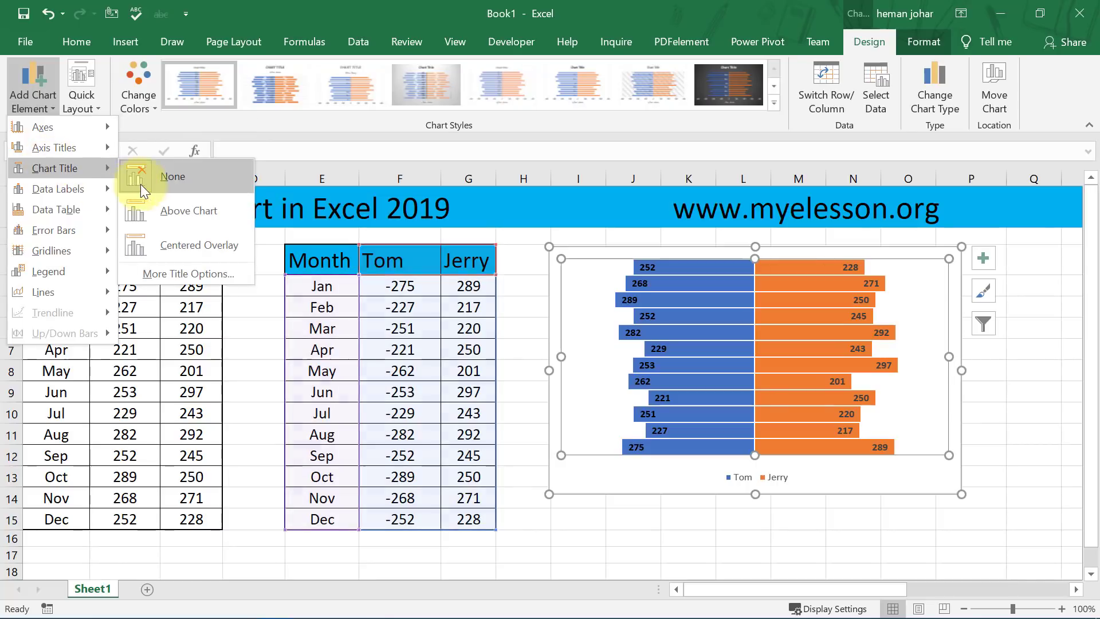
left_click(174, 211)
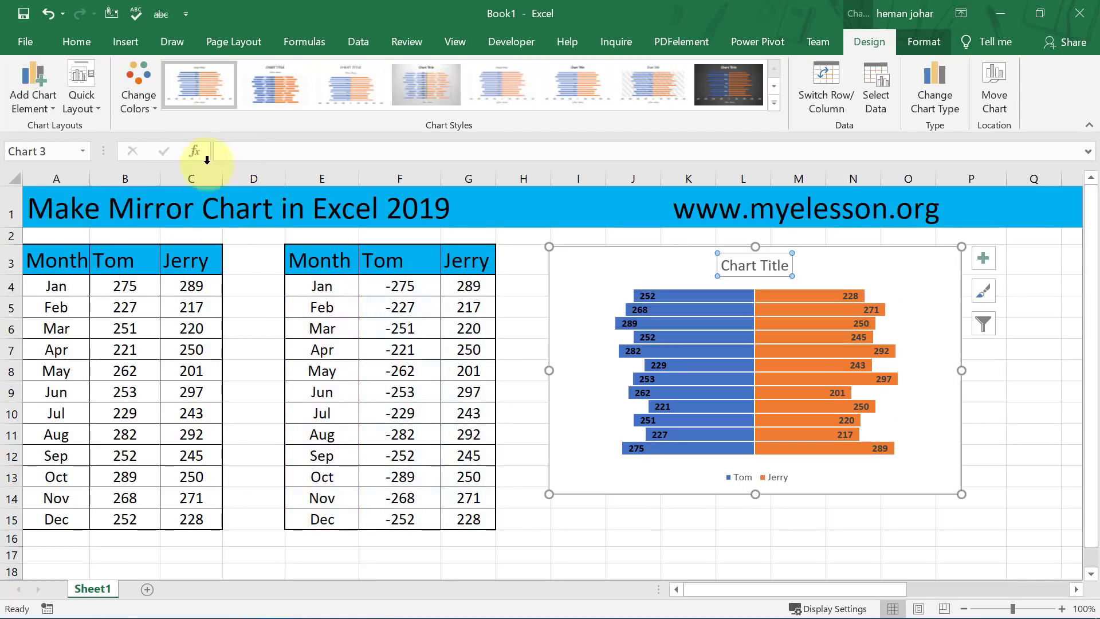
Preview Quick Layout and Change Colors options without applying any.
left_click(49, 105)
left_click(94, 106)
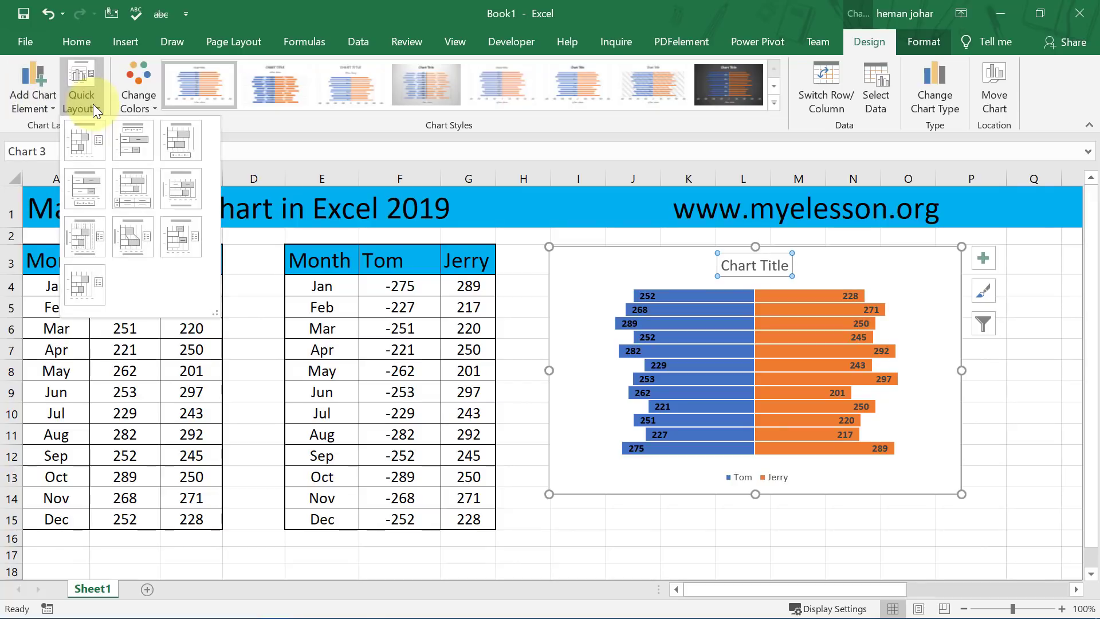
left_click(149, 98)
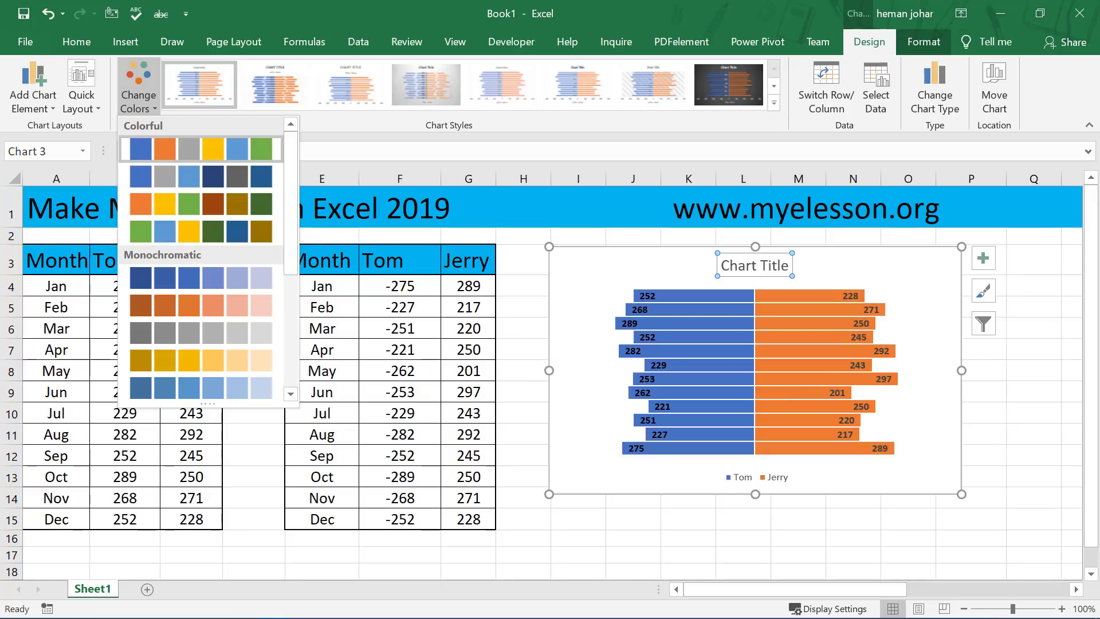
left_click(1062, 433)
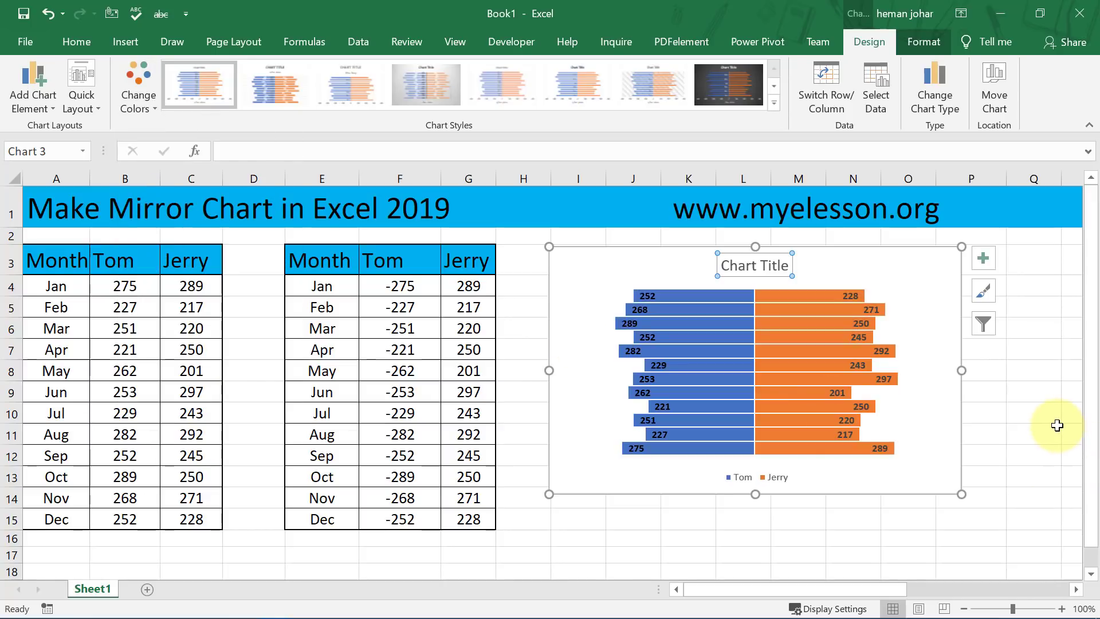